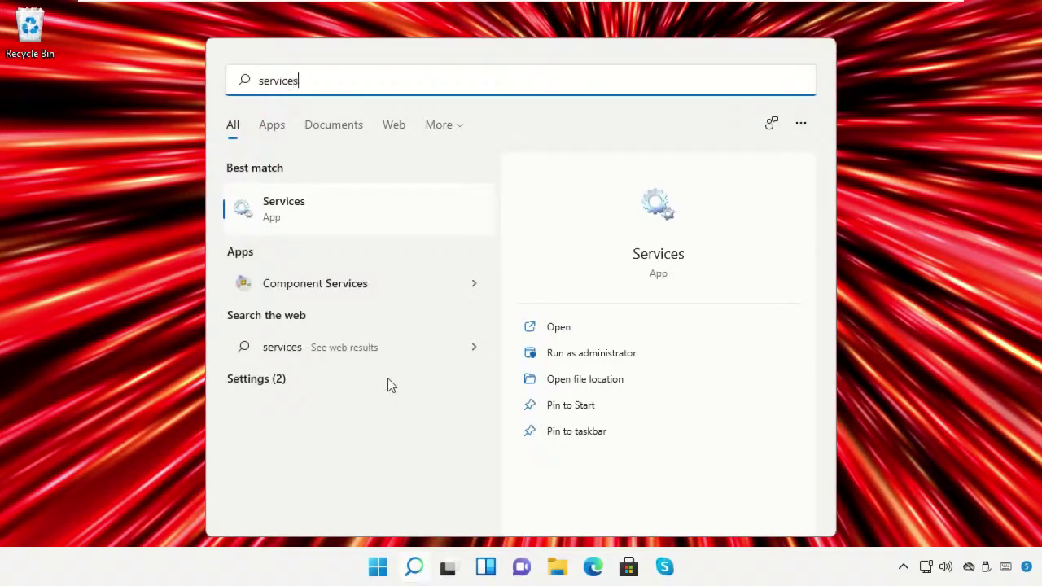
Open the Services console in a smaller window and locate the Performance Logs & Alerts service.
click(321, 220)
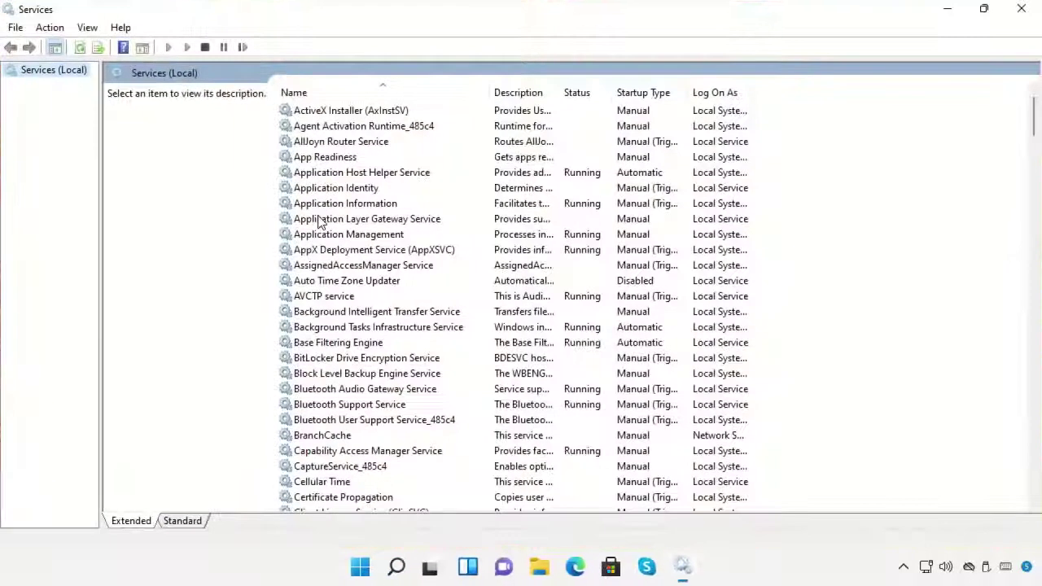
click(320, 220)
key(p)
scroll(302, 228, down, 3)
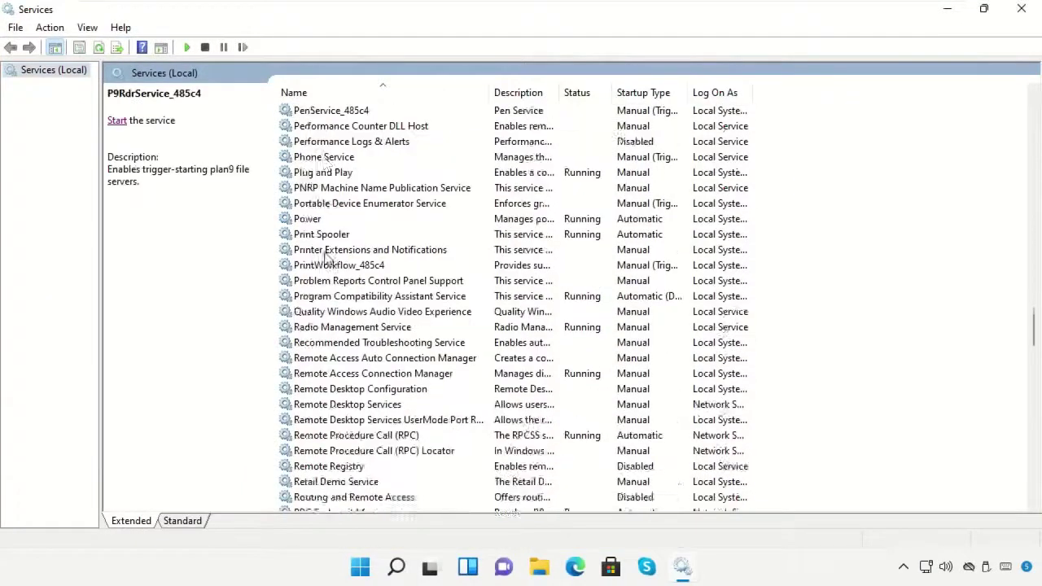
click(985, 10)
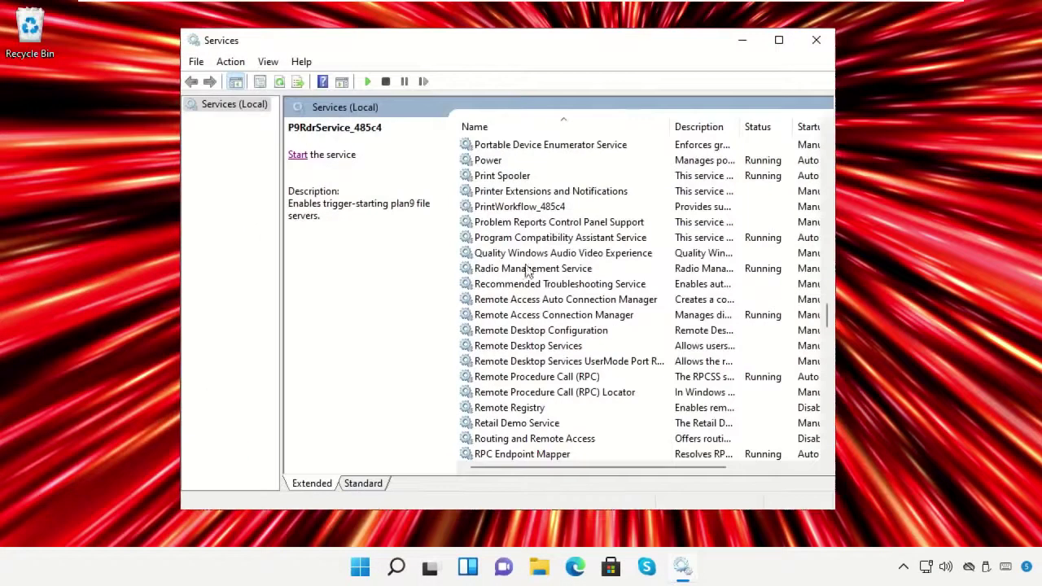
scroll(531, 271, down, 7)
scroll(529, 273, up, 11)
scroll(527, 275, down, 7)
scroll(525, 276, up, 6)
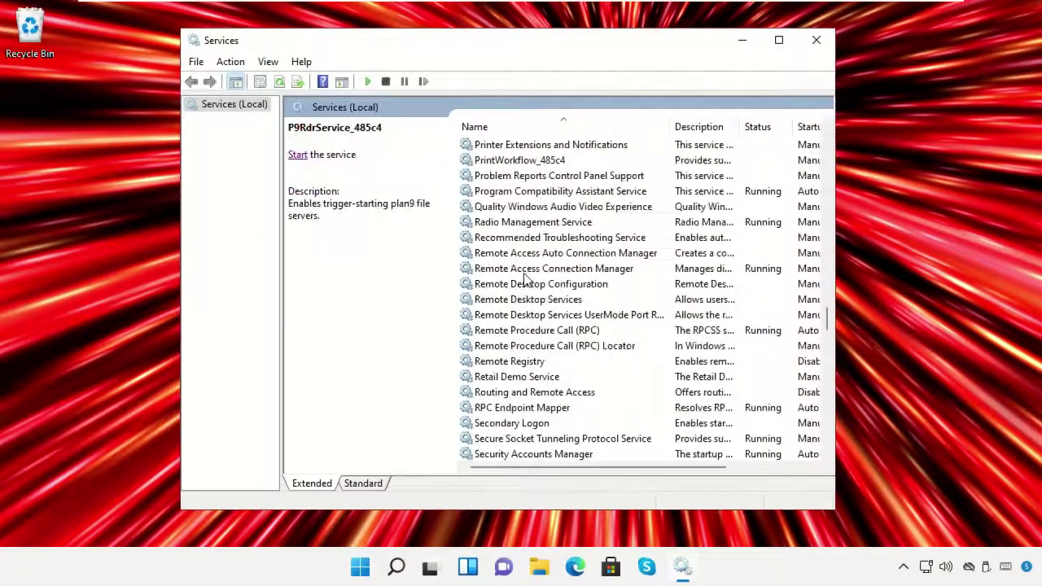
scroll(525, 280, up, 2)
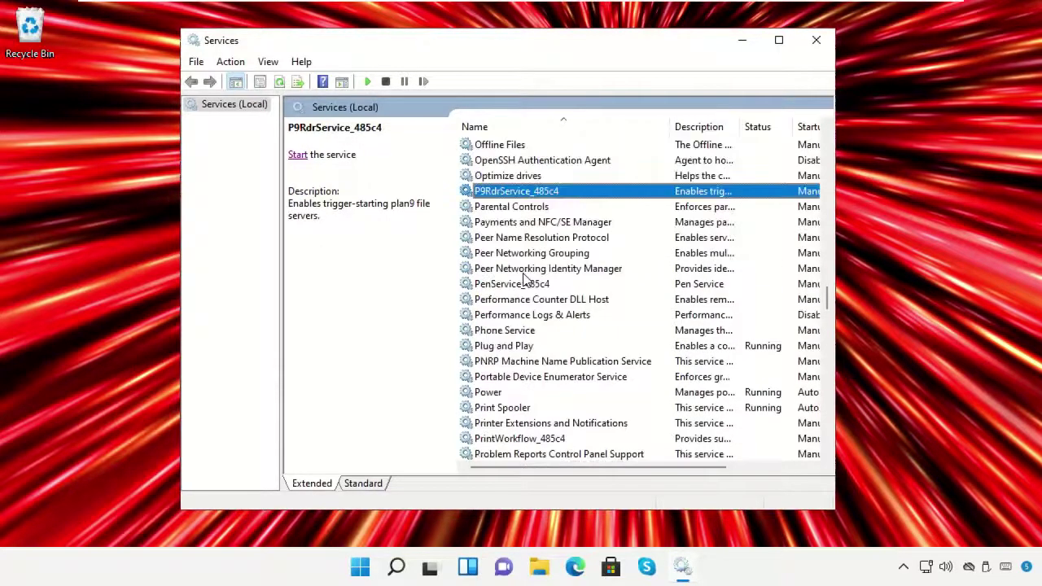
Set the Performance Logs & Alerts service's startup type to Automatic, start the service and close the console.
click(528, 317)
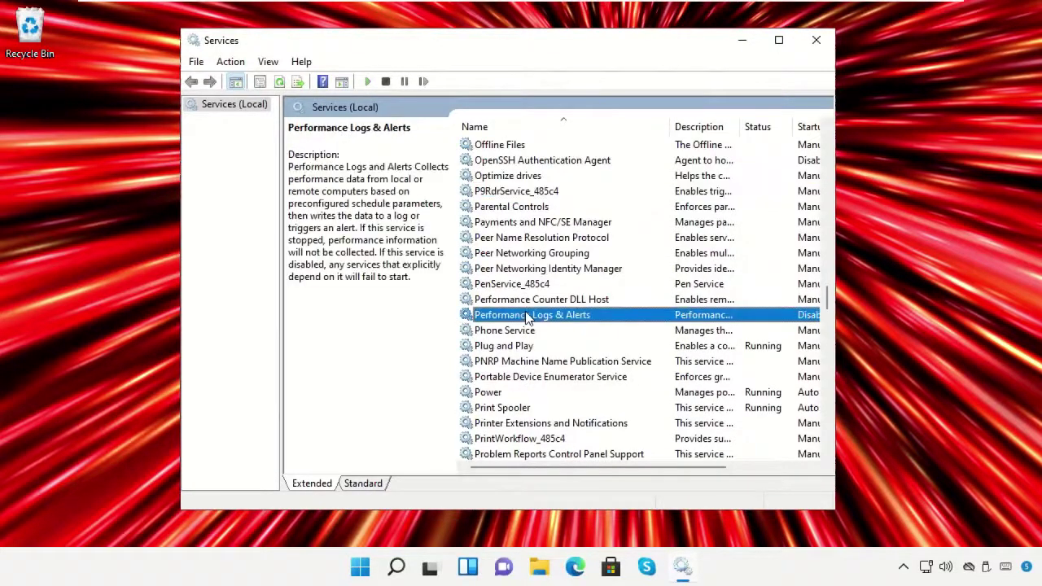
right_click(528, 318)
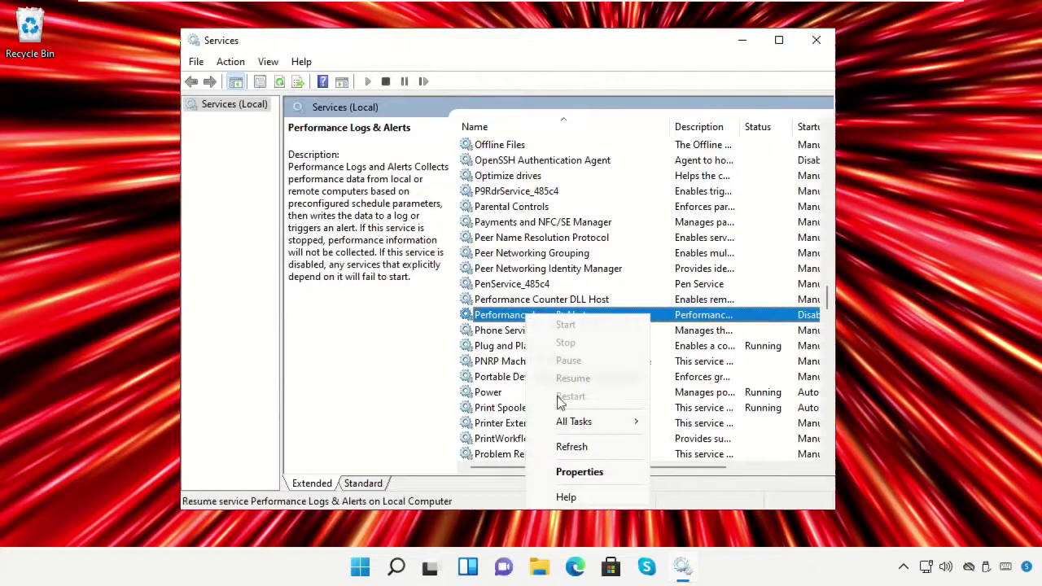
click(578, 473)
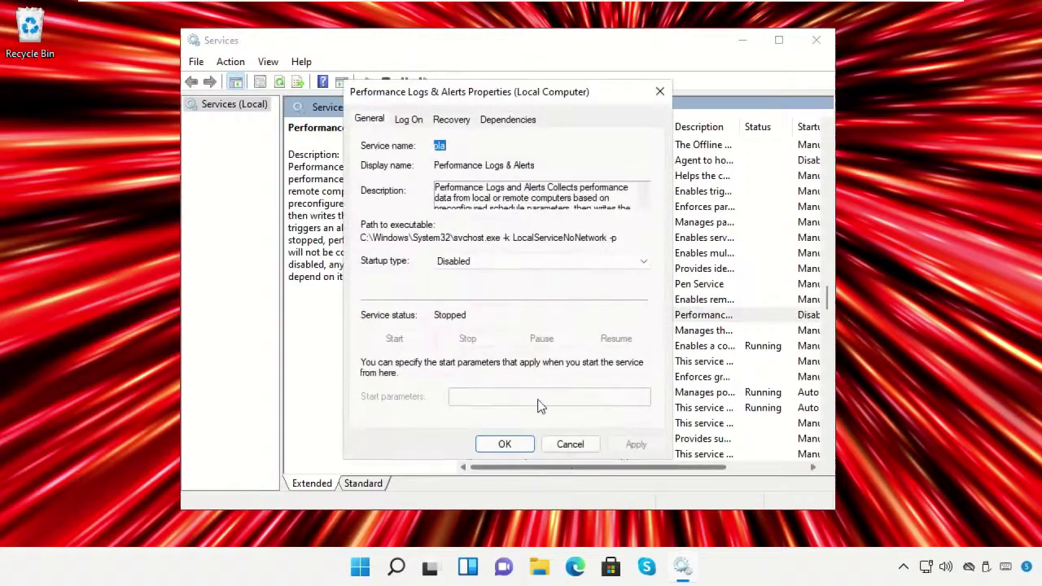
click(520, 263)
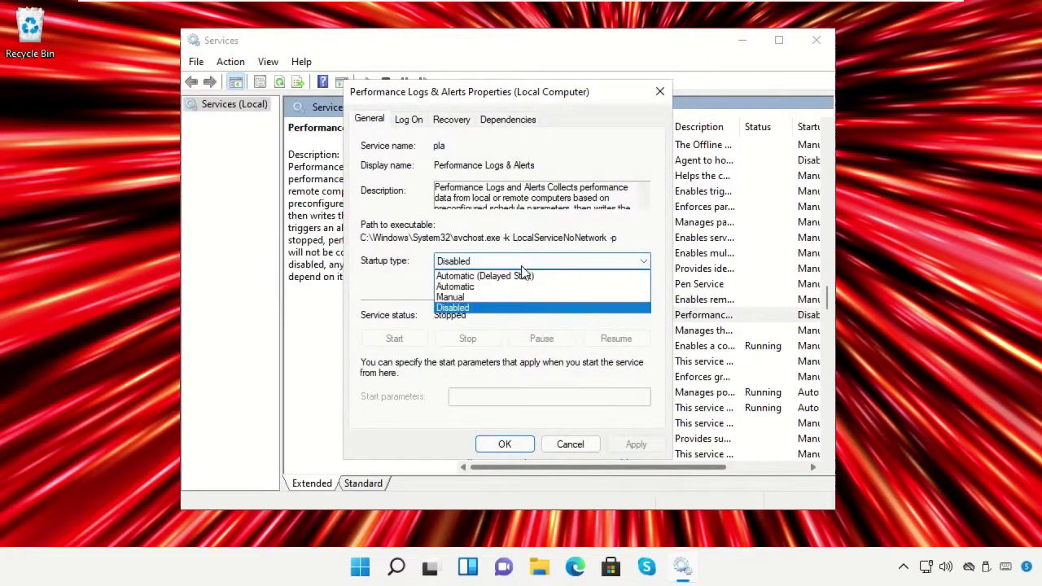
click(517, 285)
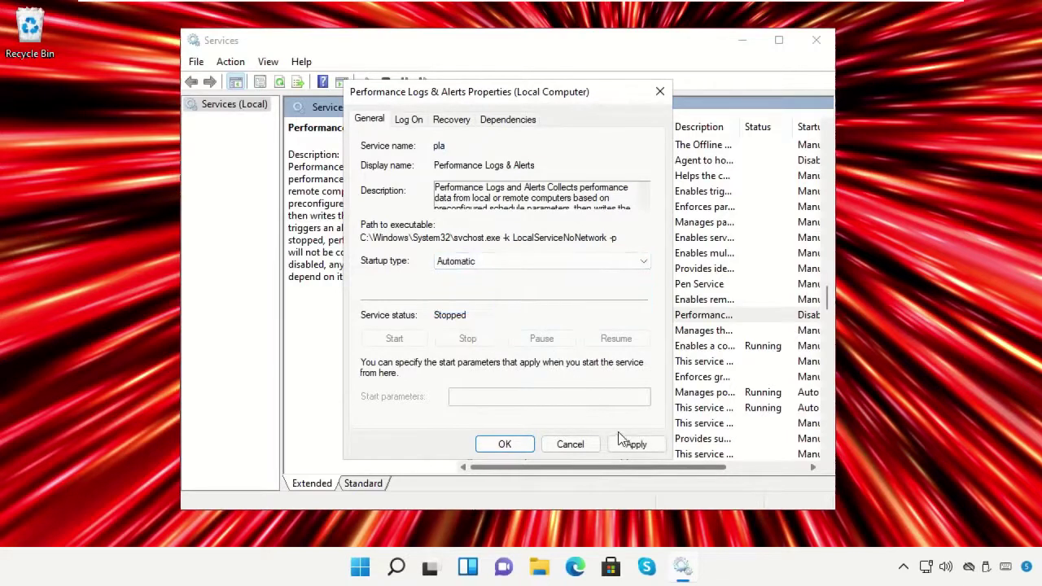
click(634, 444)
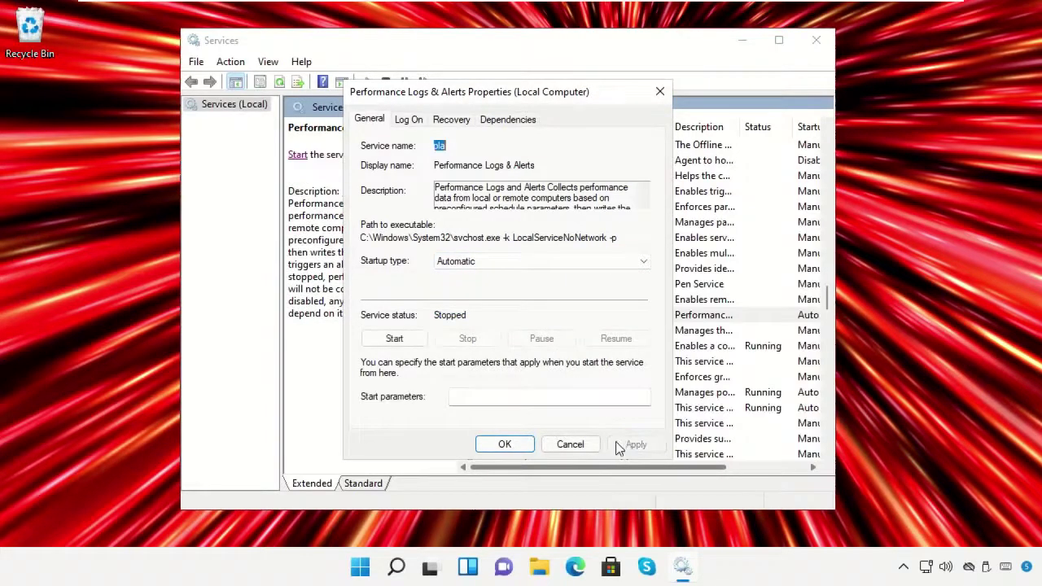
click(504, 444)
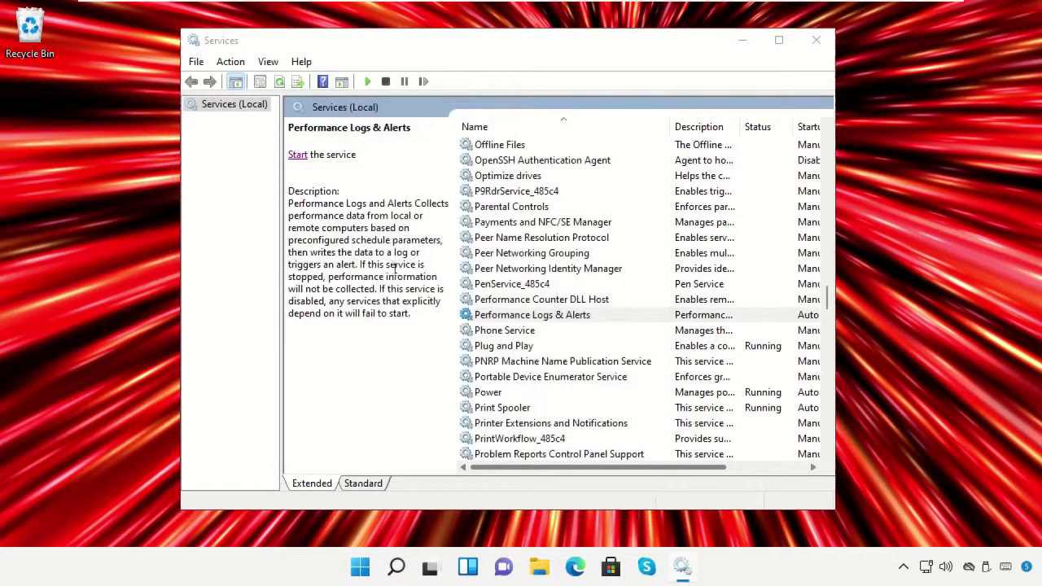
click(298, 160)
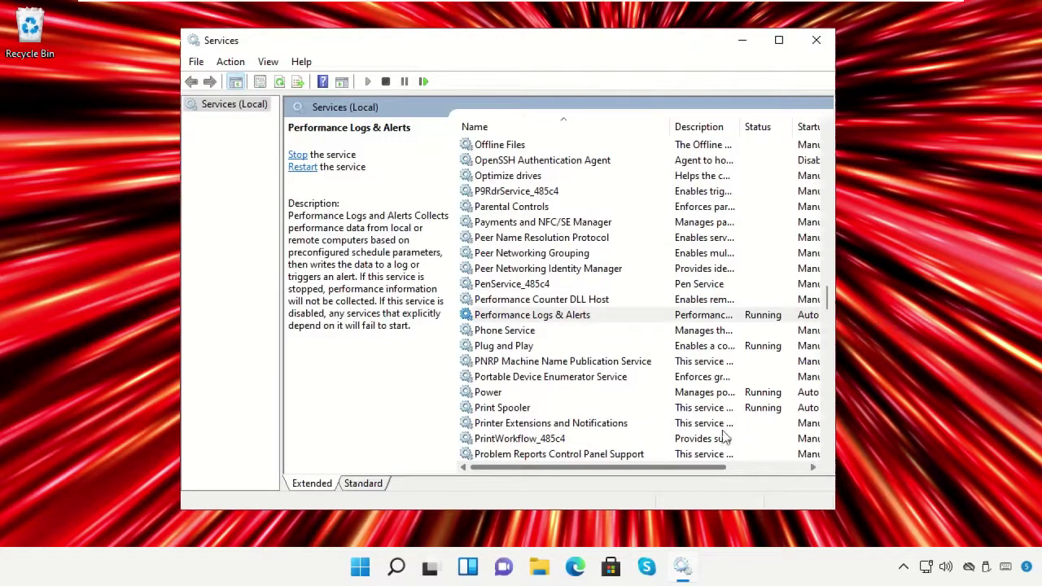
click(817, 40)
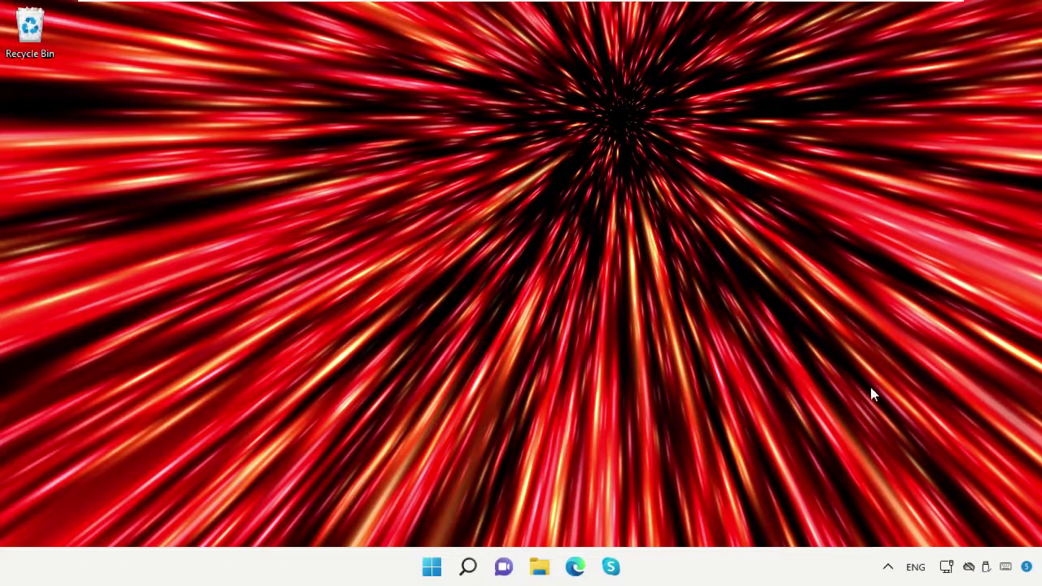
Set the Ethernet connection's network profile type to Private in the Network & internet settings.
right_click(949, 568)
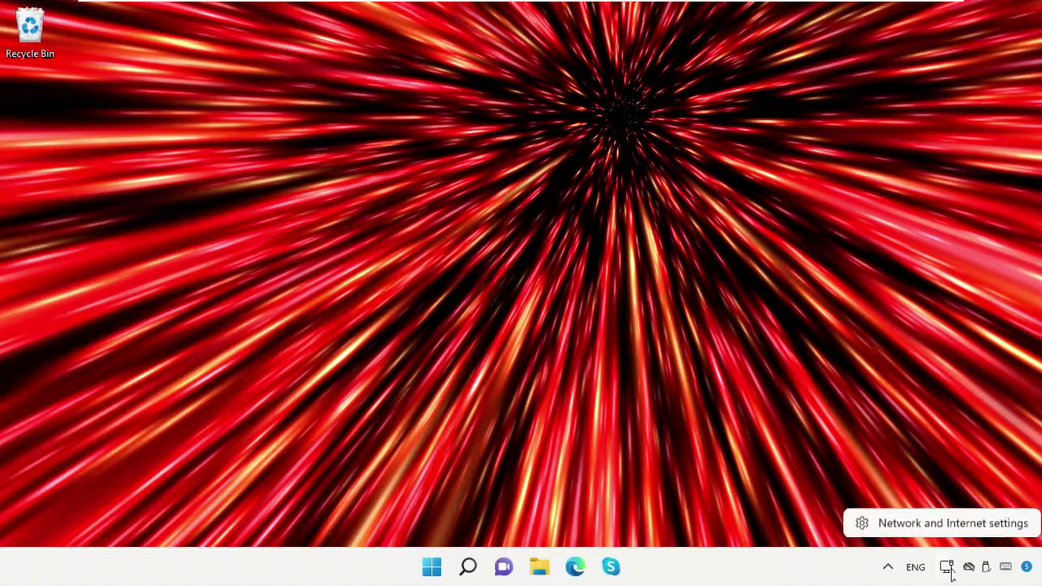
click(942, 521)
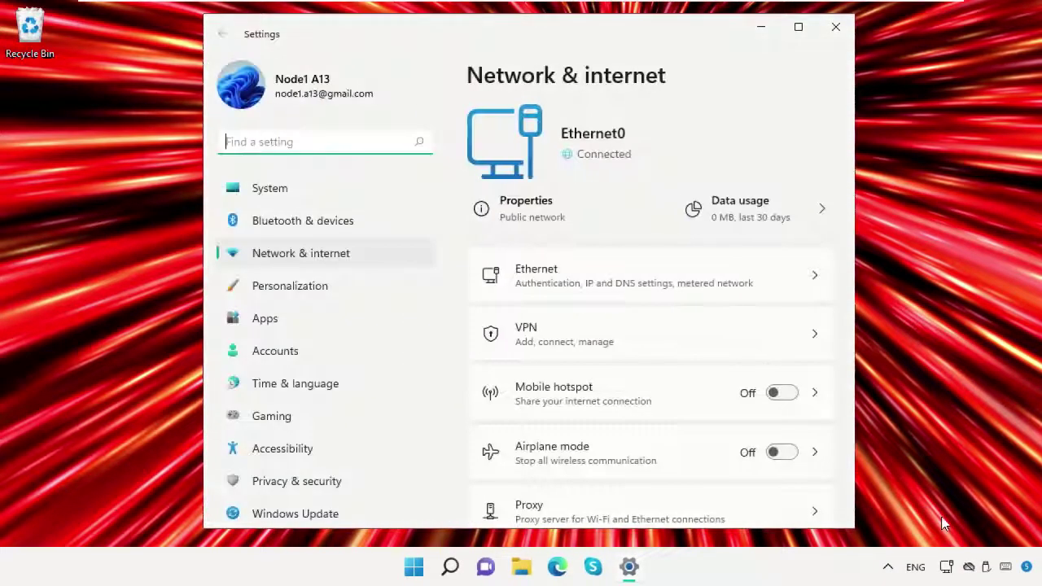
click(684, 276)
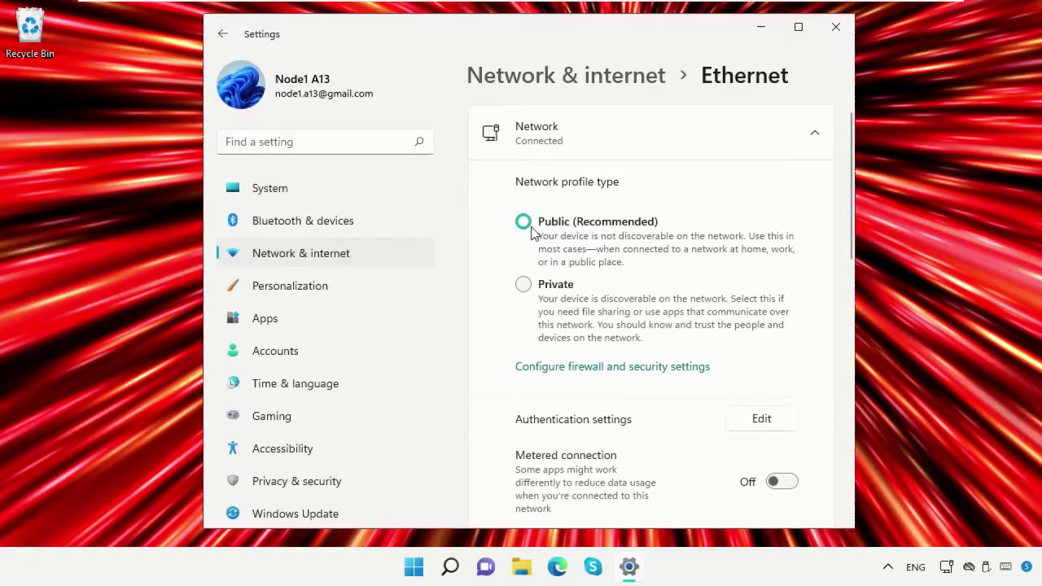
click(524, 287)
click(834, 27)
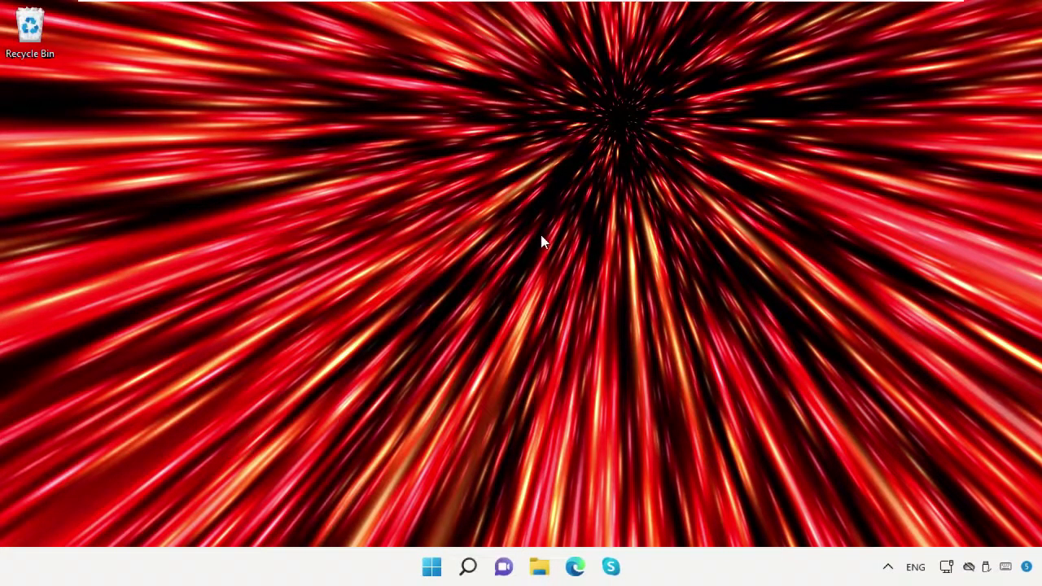
Open the Network and Sharing Center in Control Panel.
click(469, 567)
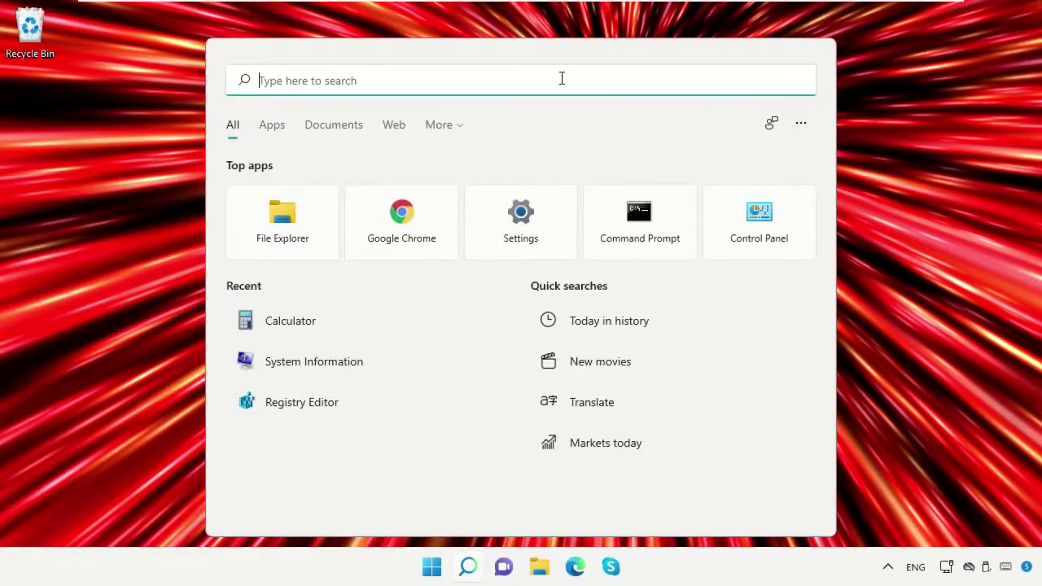
text(Control Panel)
click(400, 207)
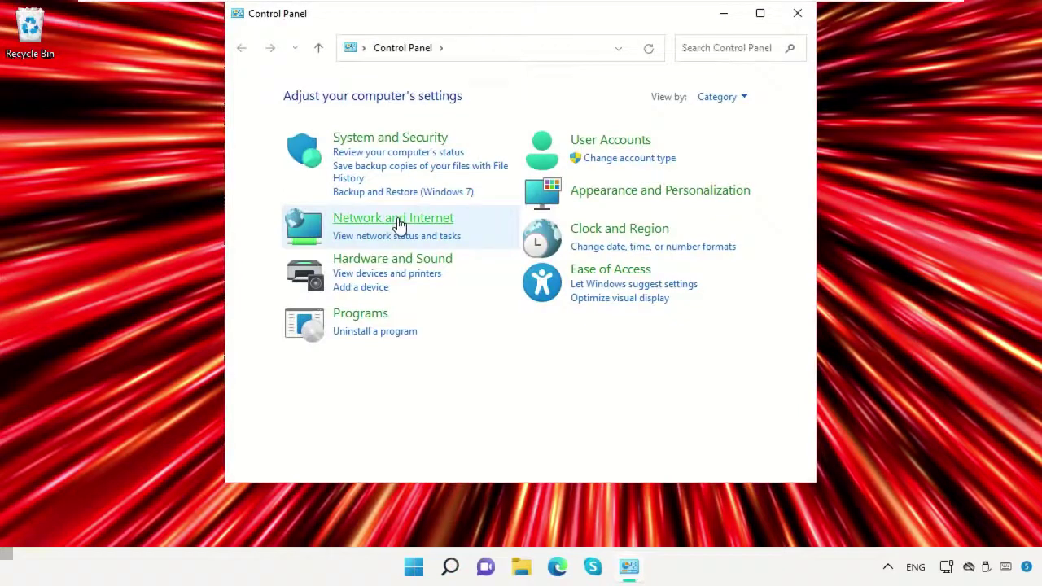
click(399, 222)
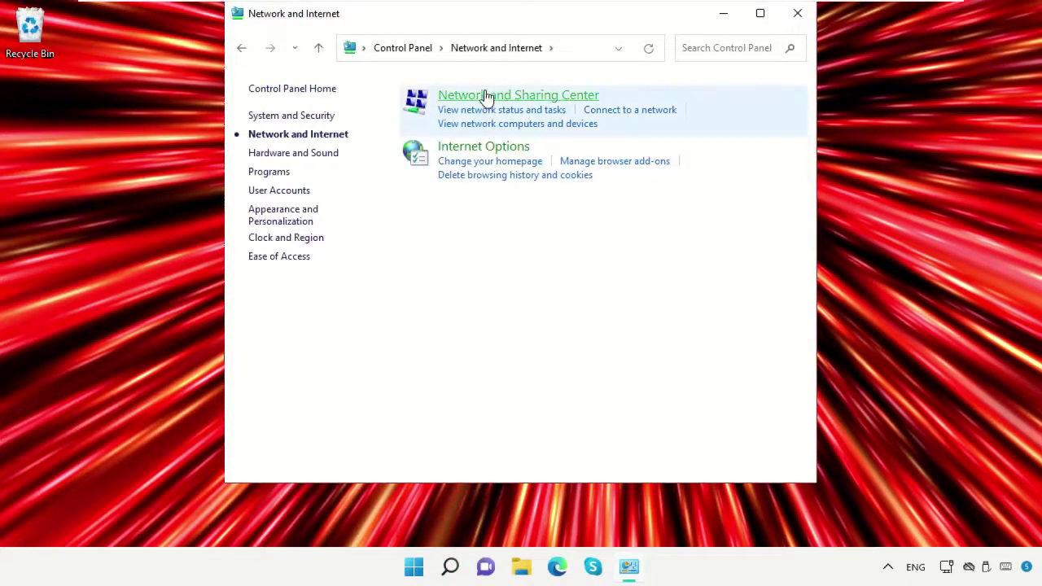
click(487, 97)
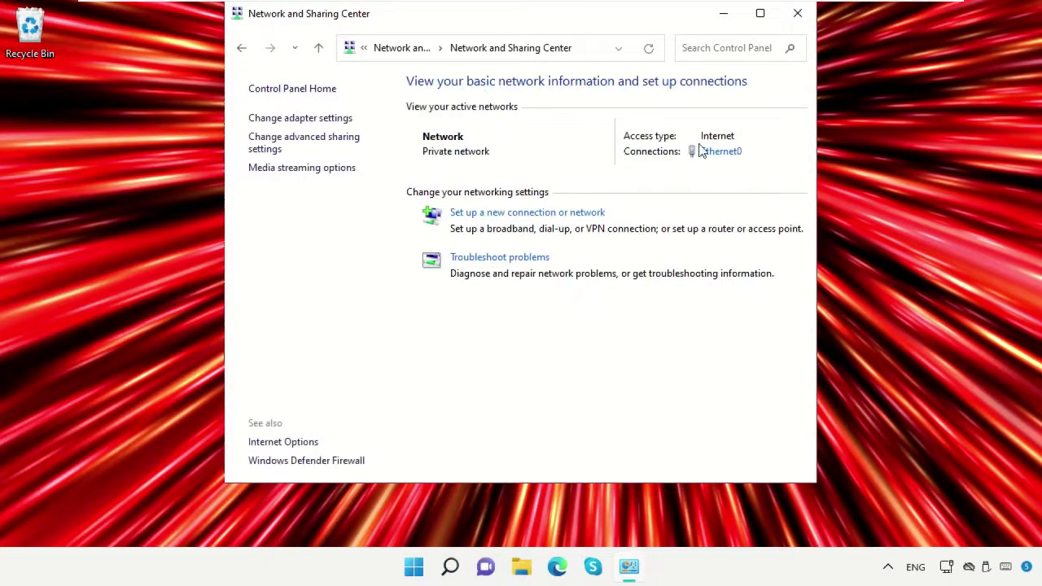
Open the Internet Protocol Version 4 (TCP/IPv4) properties of the Ethernet0 connection.
click(713, 155)
drag(591, 127, 576, 38)
click(414, 317)
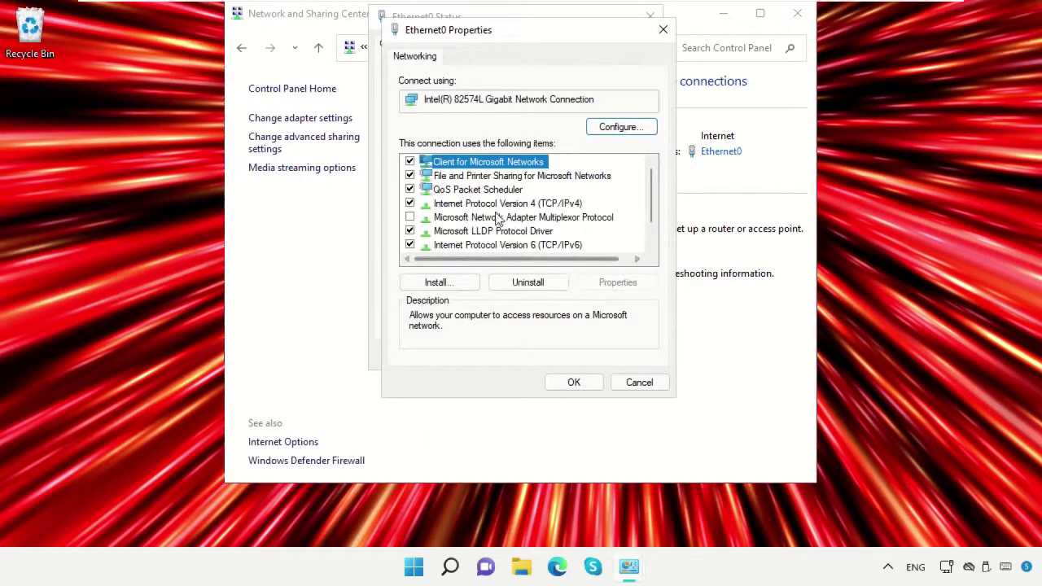
click(498, 208)
click(612, 282)
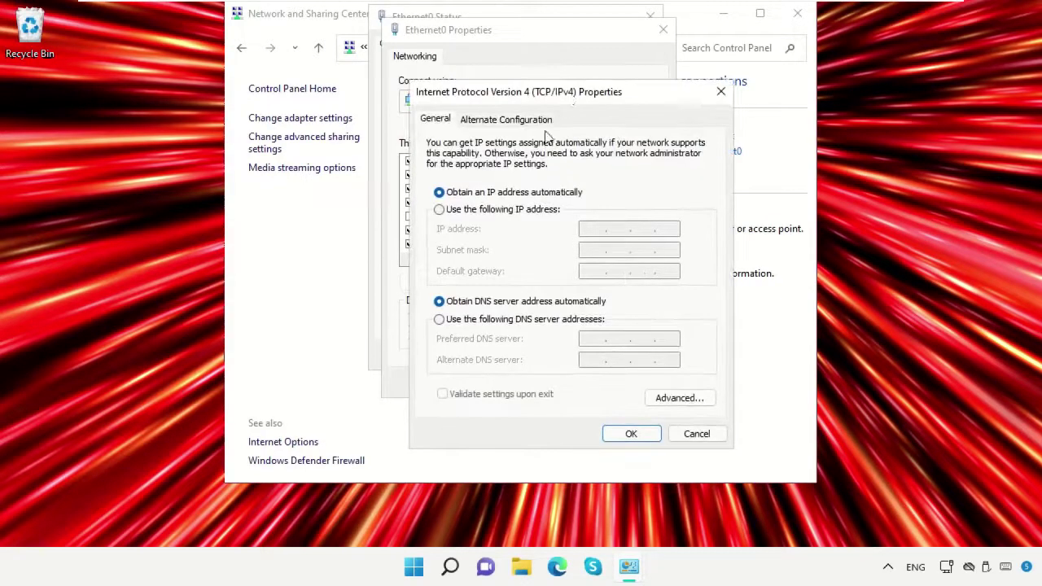
drag(570, 93, 528, 18)
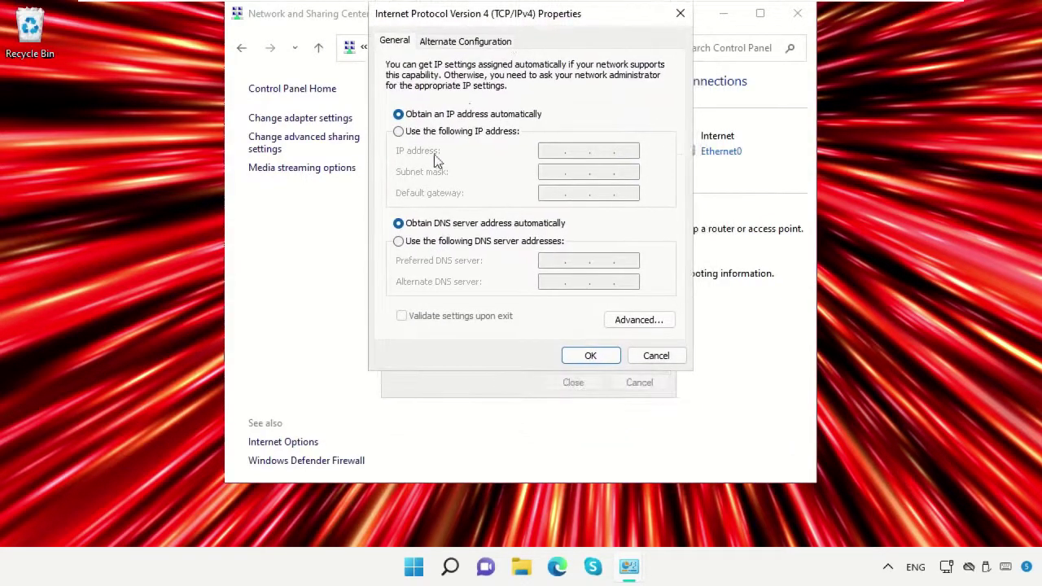
Set the preferred DNS server to 8.8.8.8 and the alternate to 8.8.4.4, then save and close the network windows.
click(398, 241)
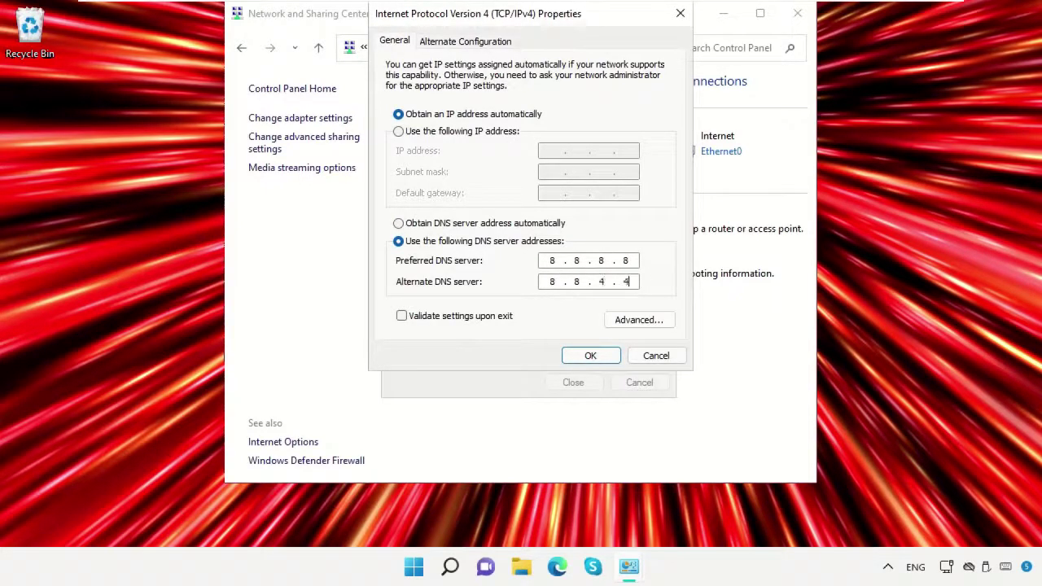
click(590, 355)
click(578, 385)
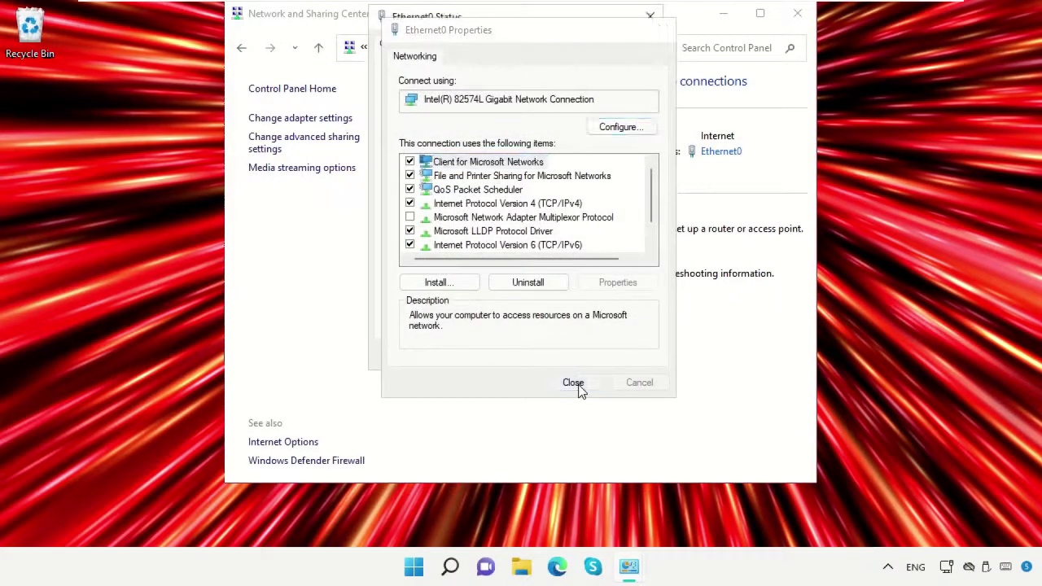
click(619, 359)
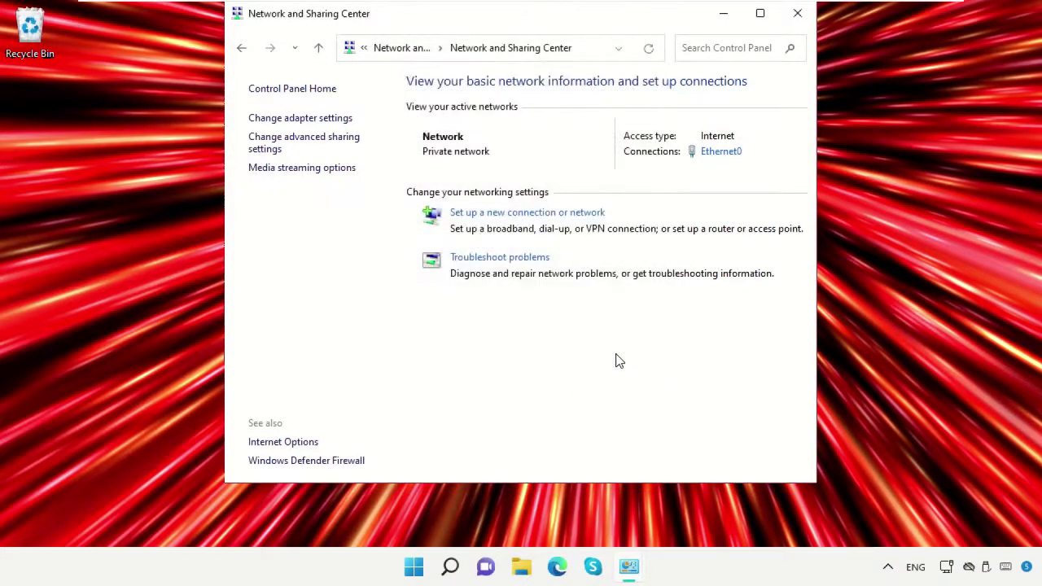
click(796, 14)
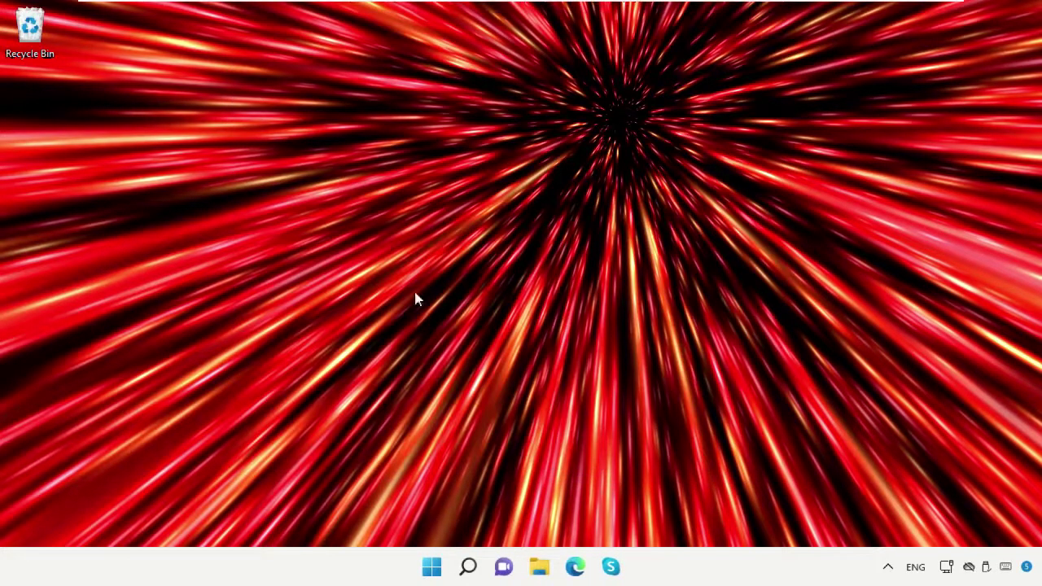
Search for Cmd and open Command Prompt with administrator rights.
click(468, 567)
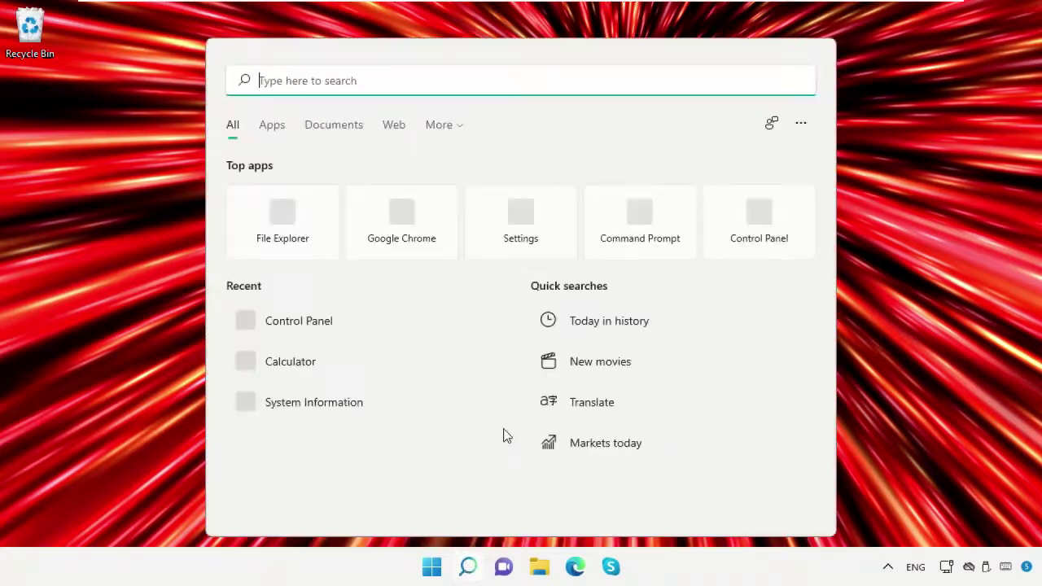
text(Cmd)
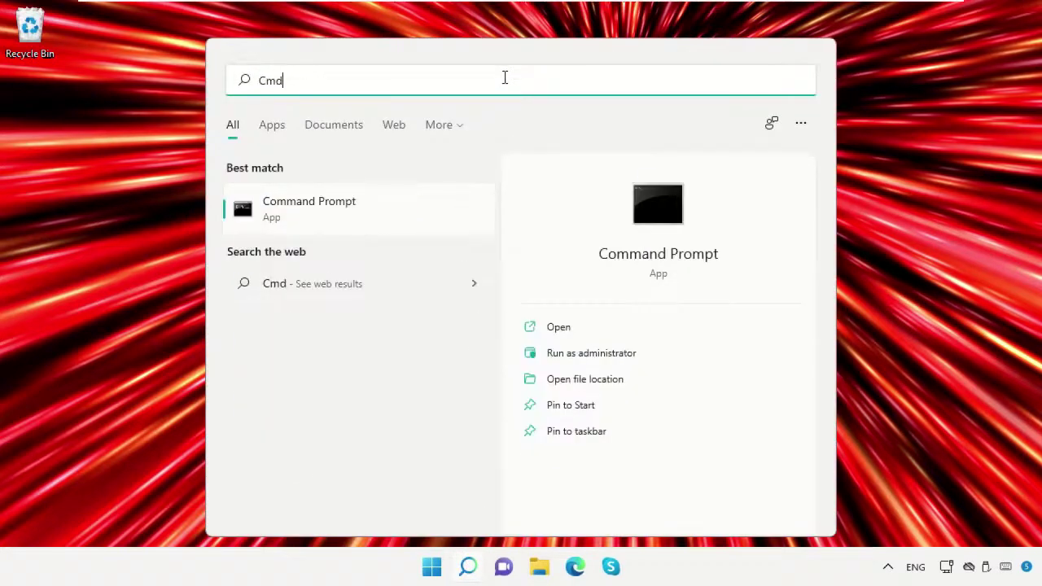
right_click(385, 215)
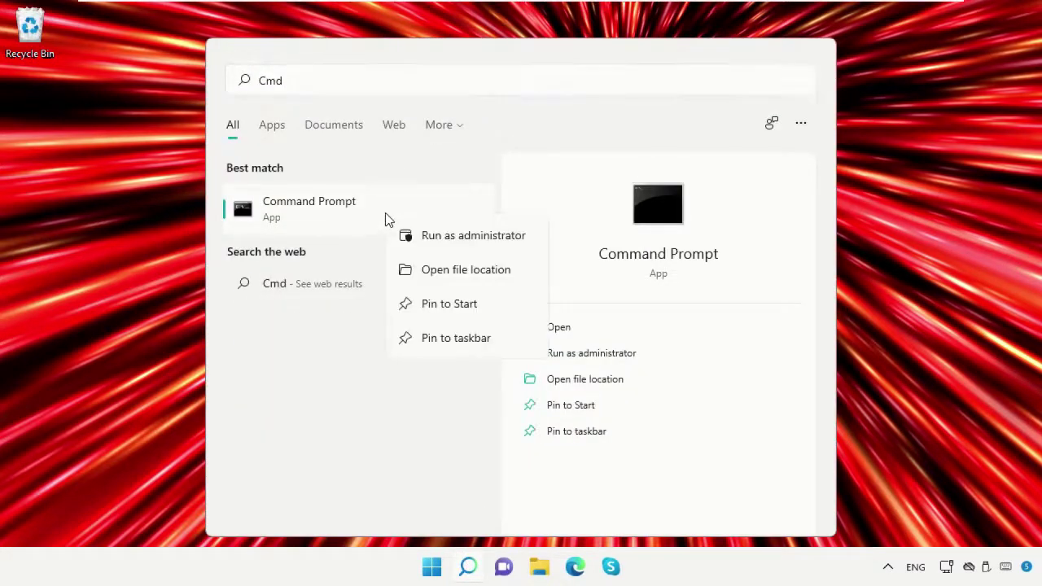
click(433, 237)
drag(468, 57, 573, 52)
Run the commands "netsh winsock reset" and "netsh int ip reset resetlog.txt".
text(netsh winsock reset)
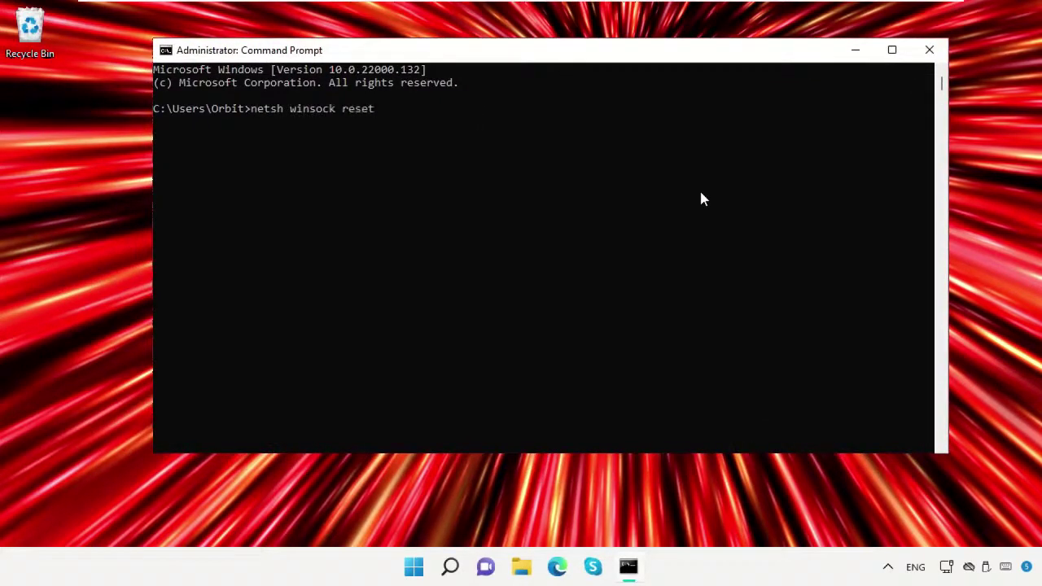
key(Return)
text(netsh int ip reset resetlog.txt)
key(Return)
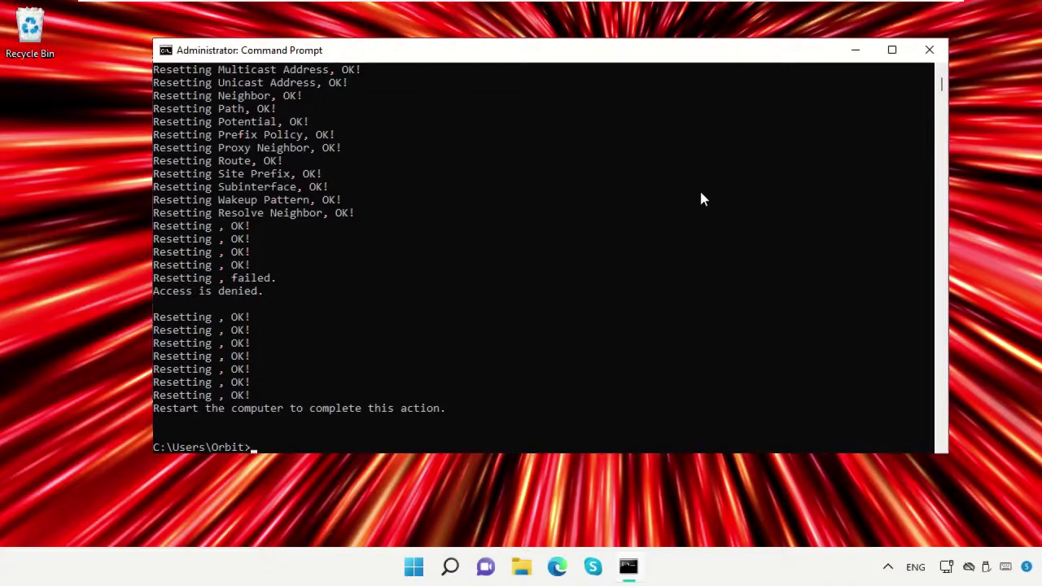
scroll(702, 200, down, 2)
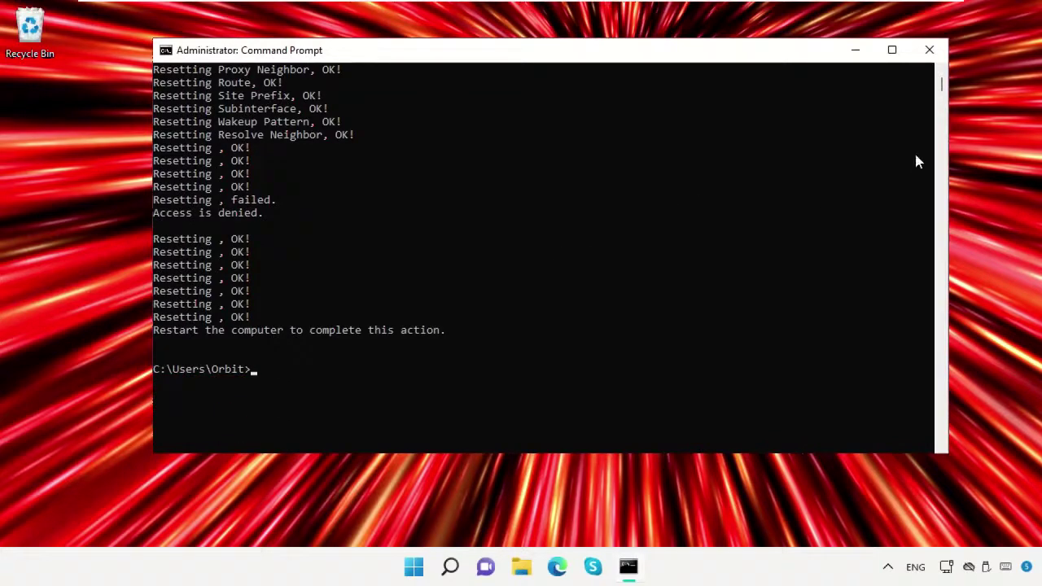
Close Command Prompt, search Windows for Services, and open the Services app.
click(927, 52)
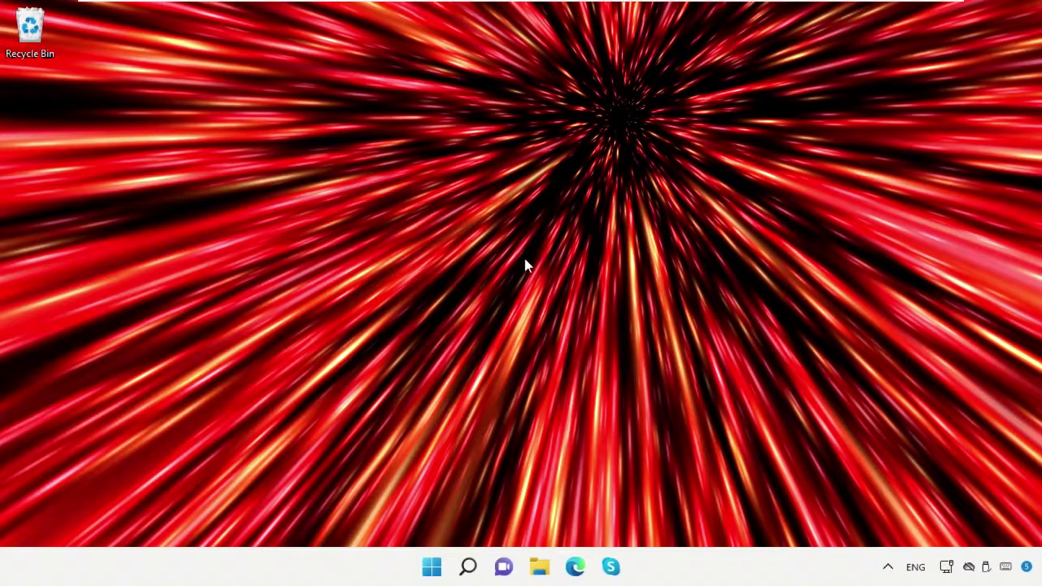
click(471, 566)
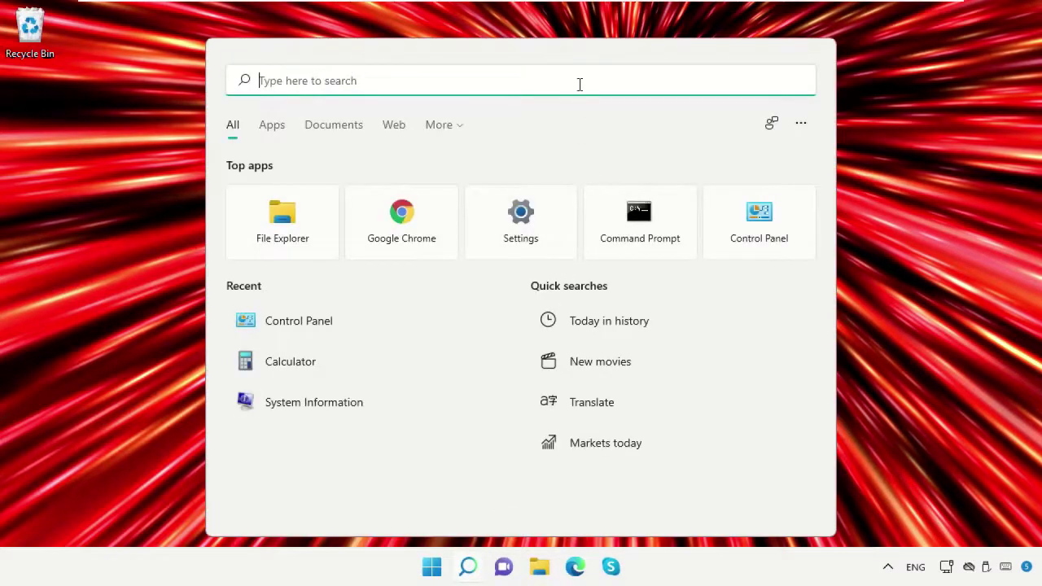
text(Services)
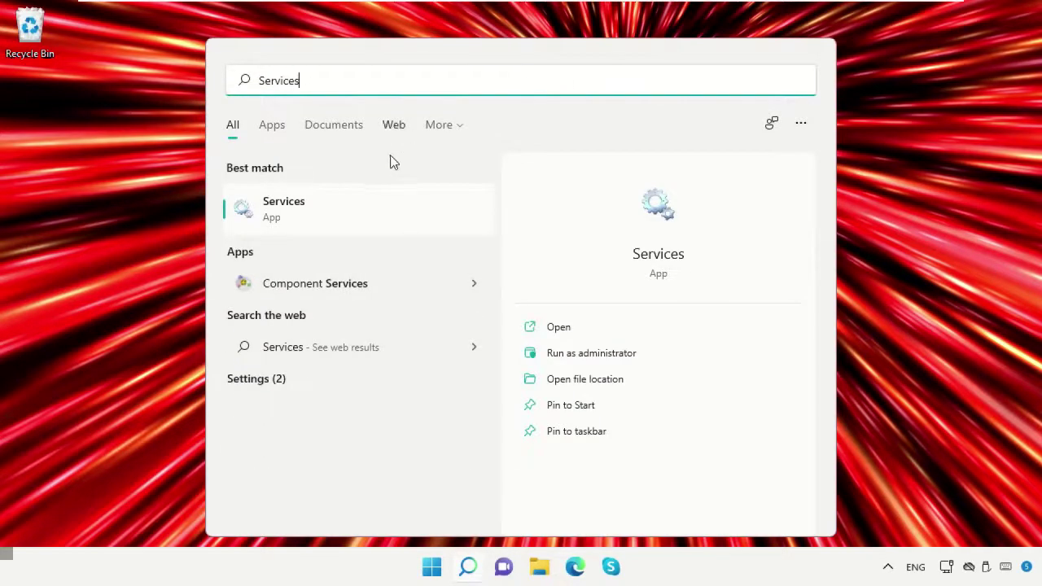
click(383, 203)
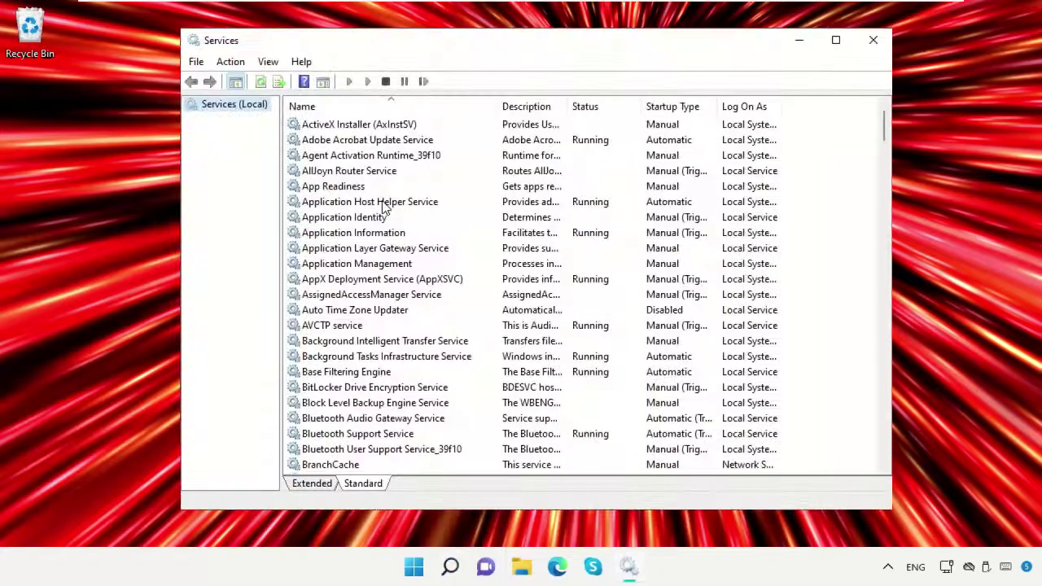
Find the WWAN AutoConfig service in the list and open its properties.
drag(883, 130, 875, 451)
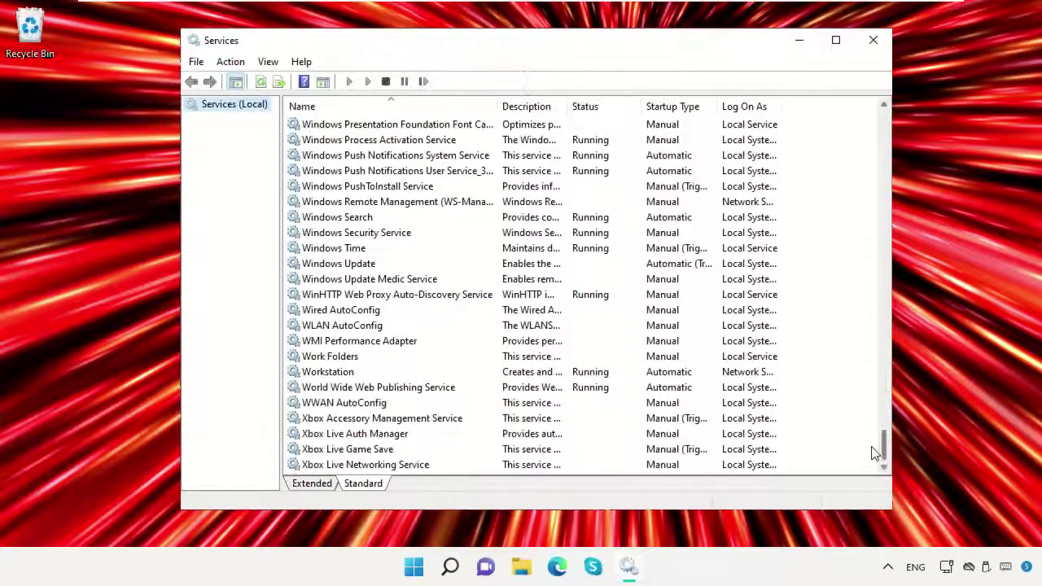
click(382, 406)
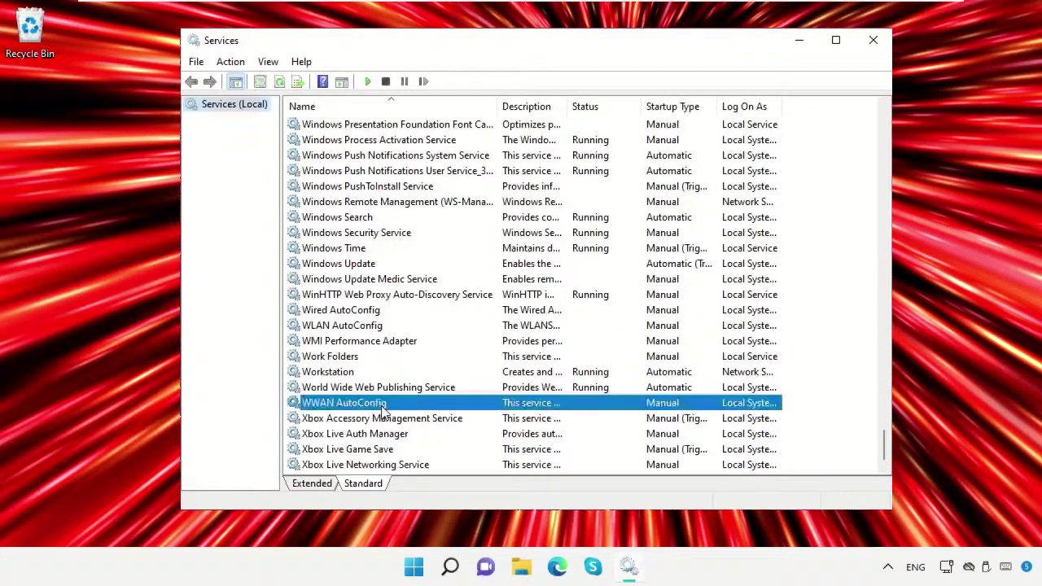
right_click(389, 404)
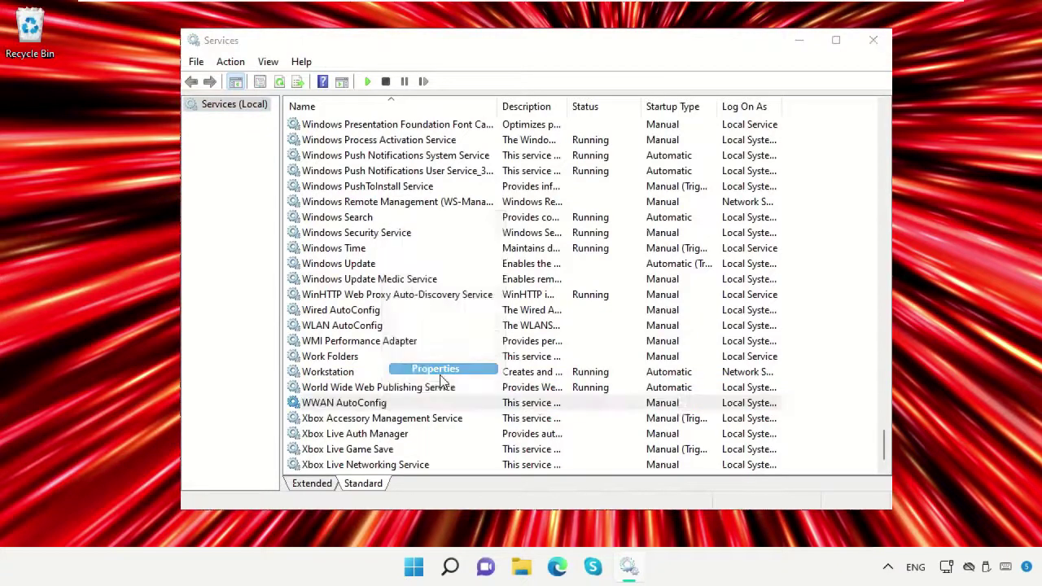
click(435, 368)
Set the WWAN AutoConfig startup type to Automatic, start the service, and save and close everything.
click(538, 266)
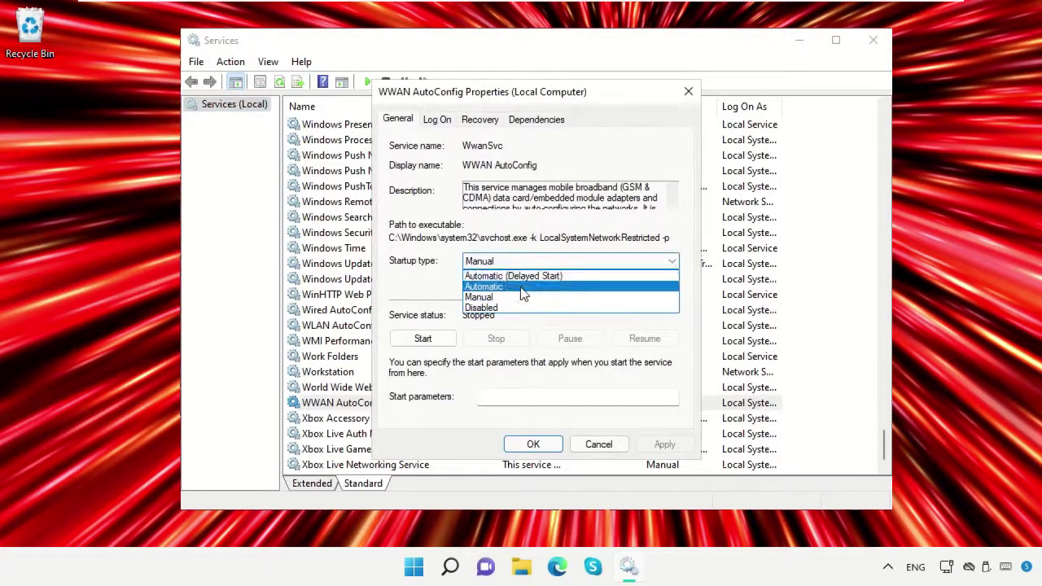
click(521, 287)
click(422, 342)
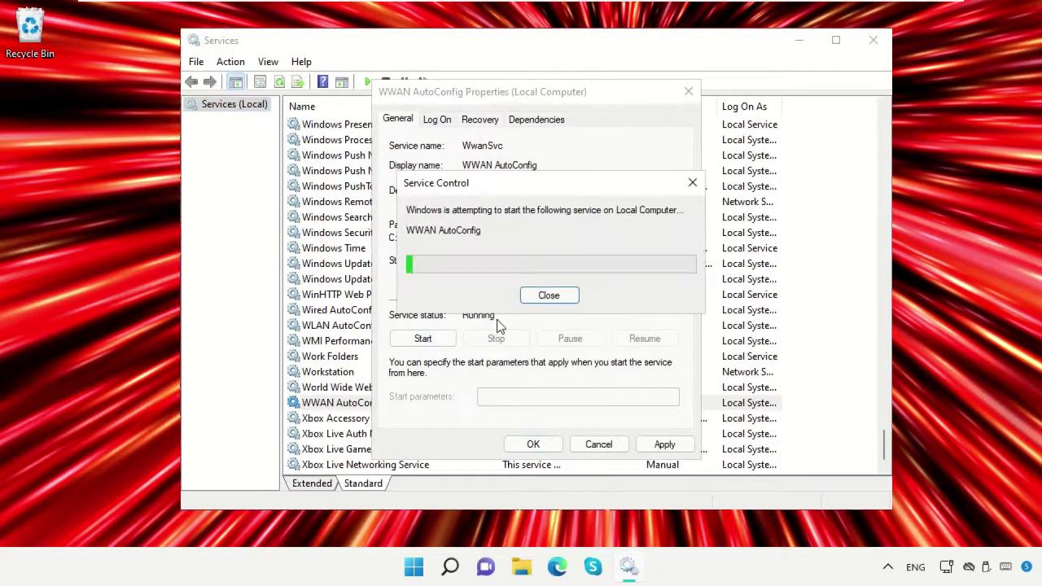
click(663, 444)
click(534, 439)
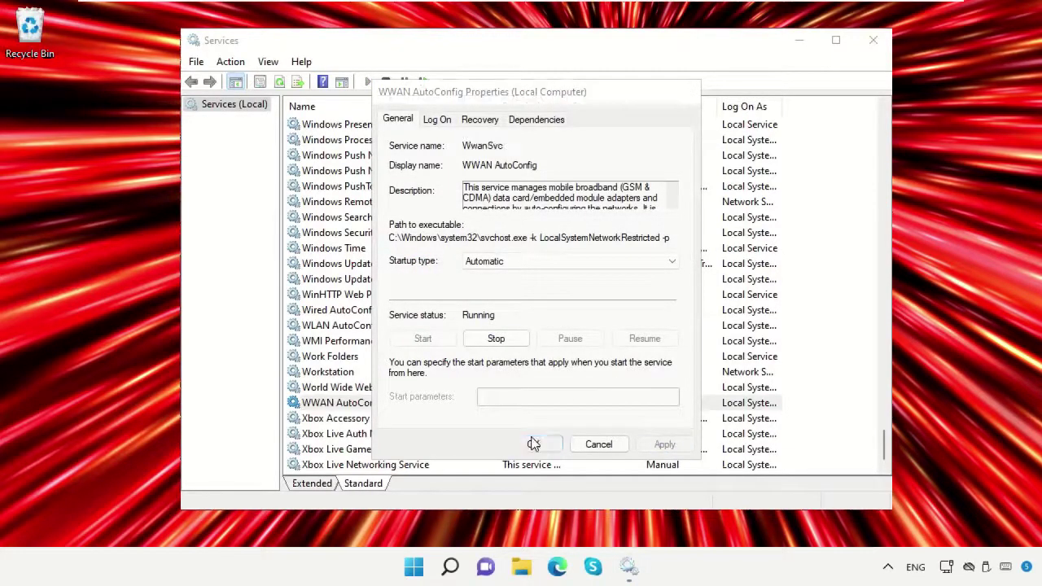
click(872, 40)
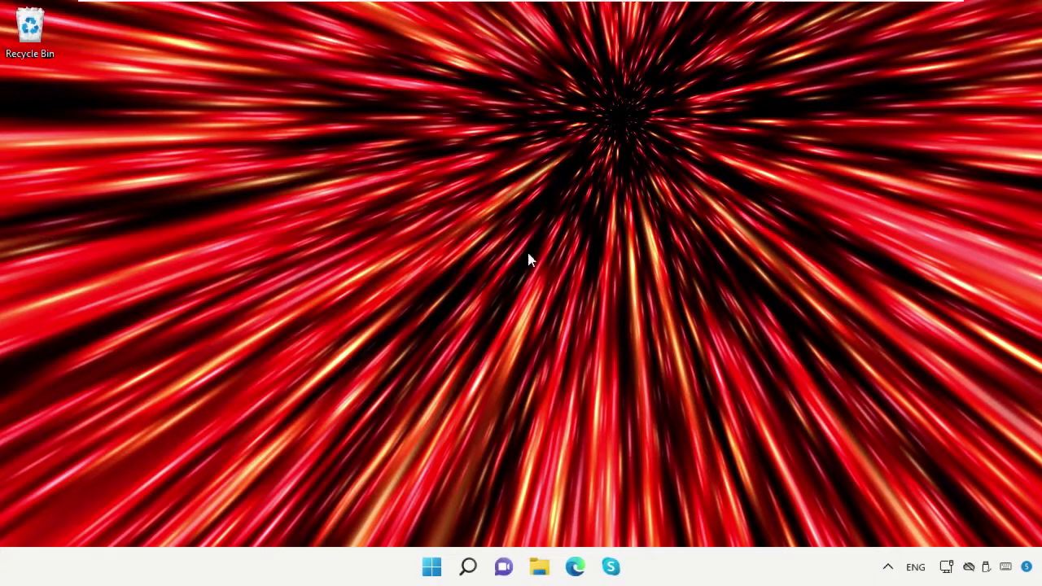
Open Control Panel, search it for "power options", and open Power Options.
click(470, 568)
text(Control Panel)
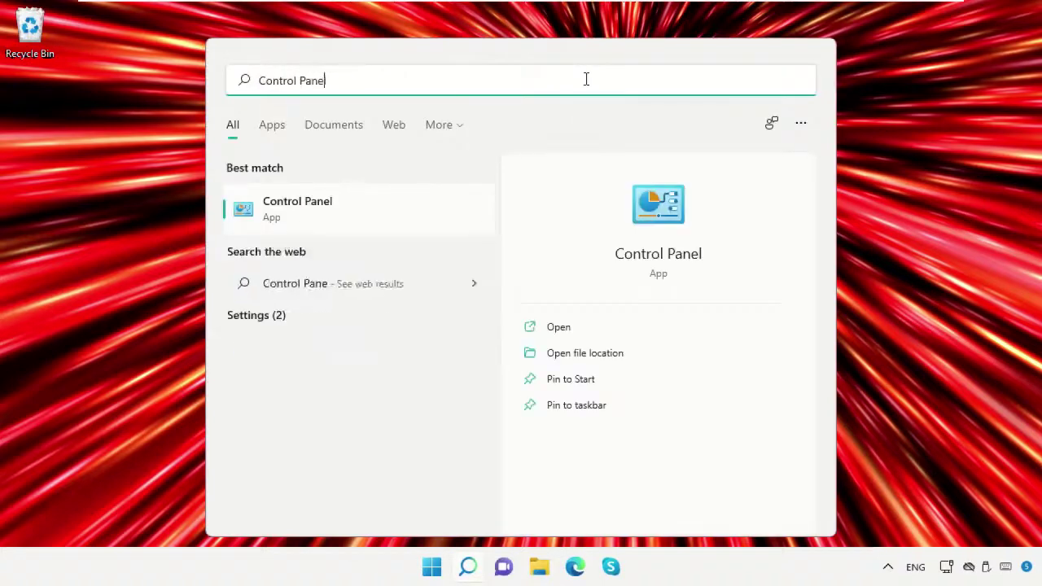
click(388, 208)
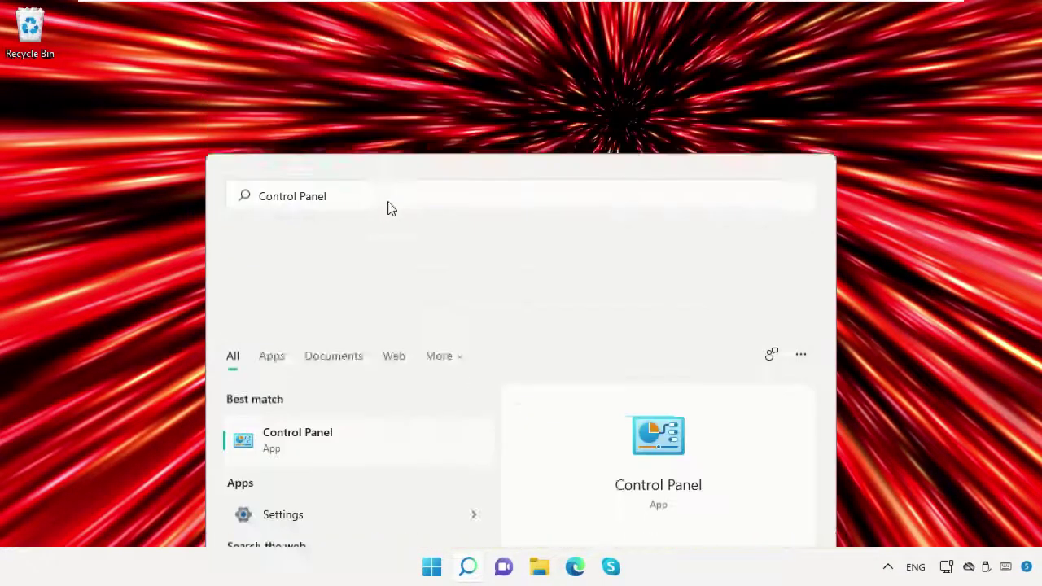
click(733, 54)
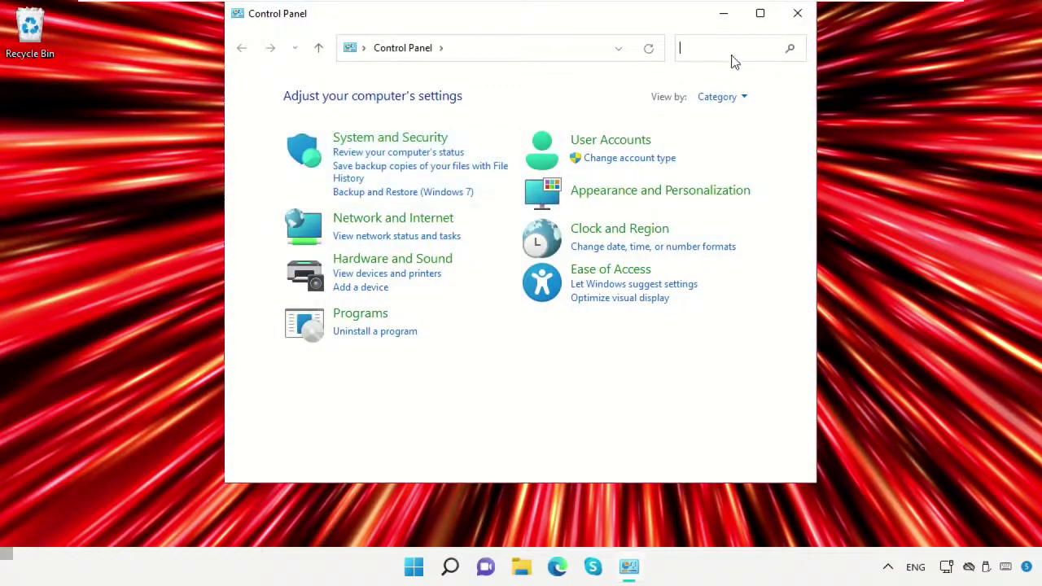
text(power options)
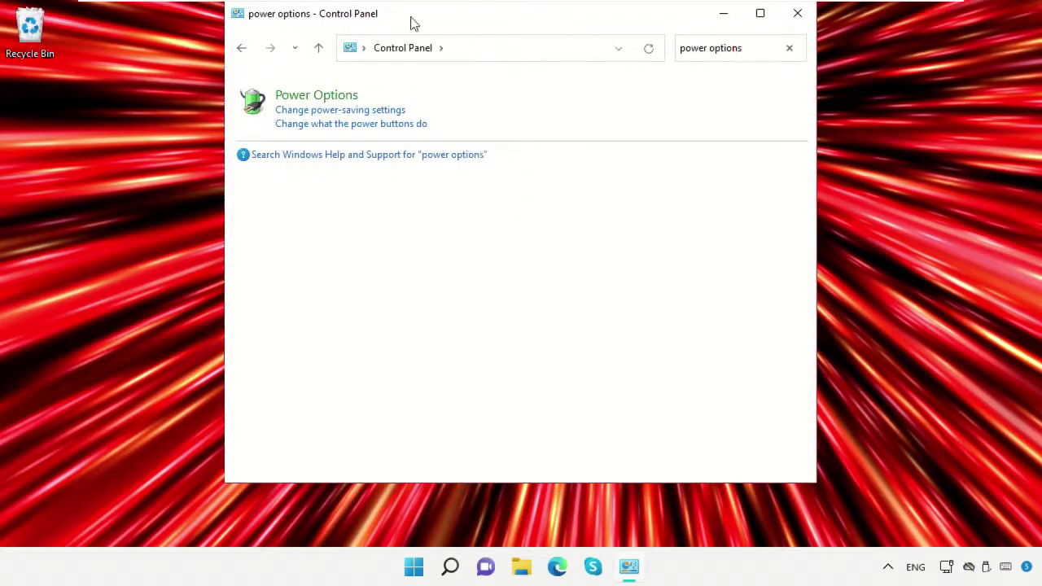
click(336, 96)
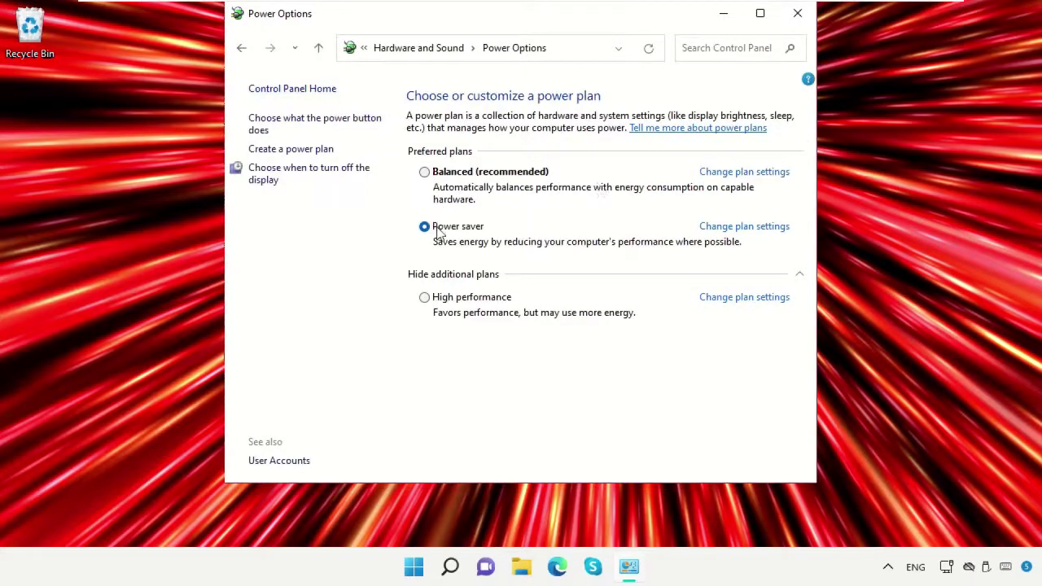
Select the Balanced power plan and set its display turn-off time to Never in the plan settings.
click(424, 172)
click(730, 172)
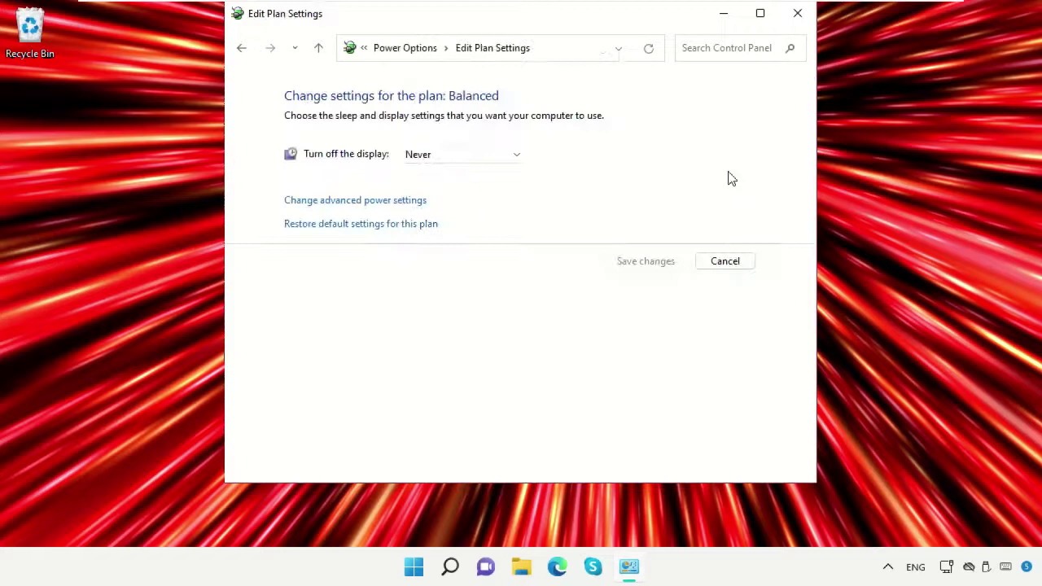
click(516, 159)
click(425, 355)
Open the Balanced plan's advanced power settings and expand Power Saving Mode under Wireless Adapter Settings.
click(350, 204)
drag(344, 144, 535, 42)
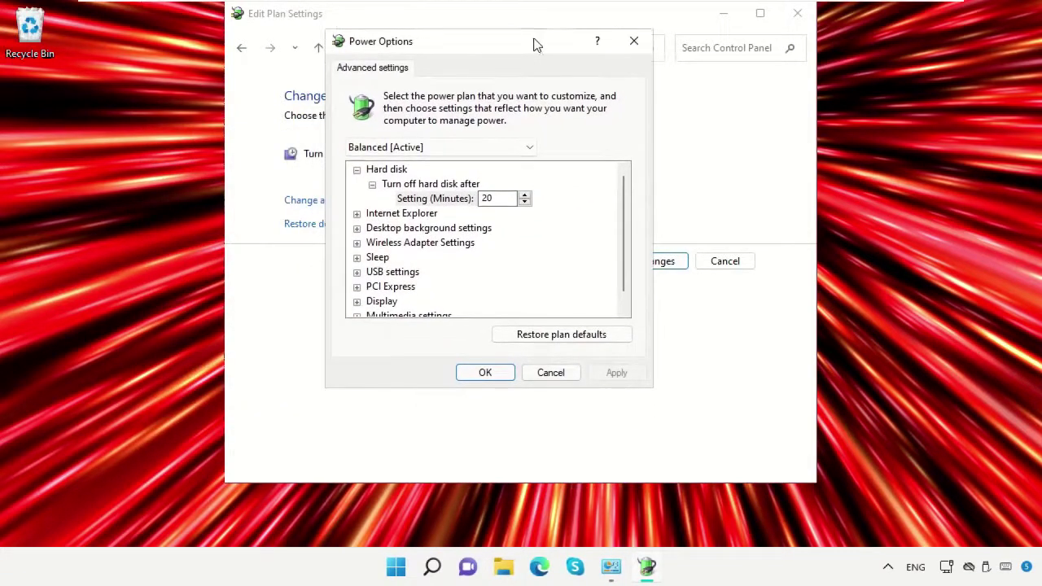
click(370, 244)
double_click(371, 245)
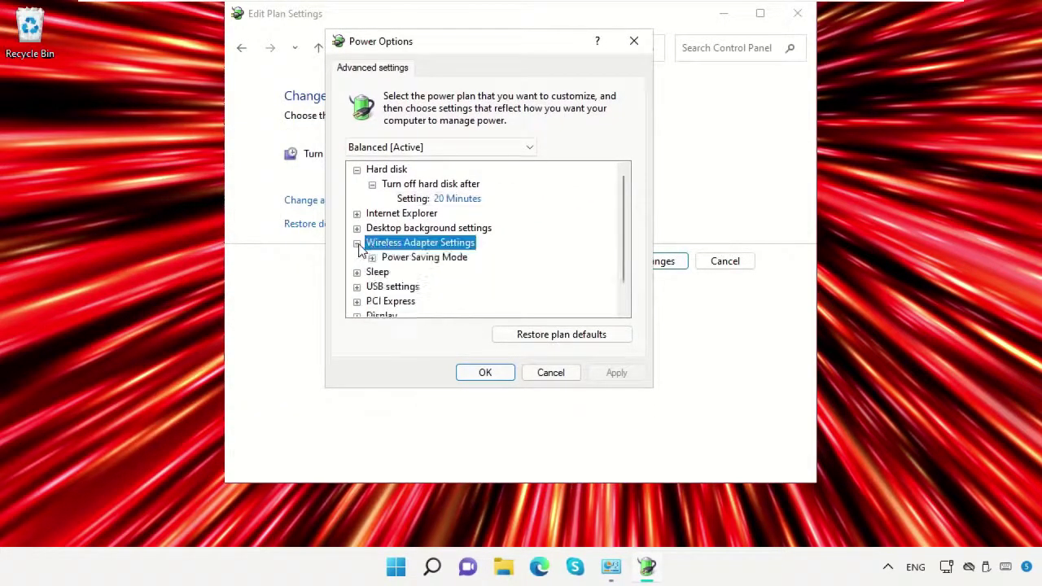
click(380, 259)
click(372, 258)
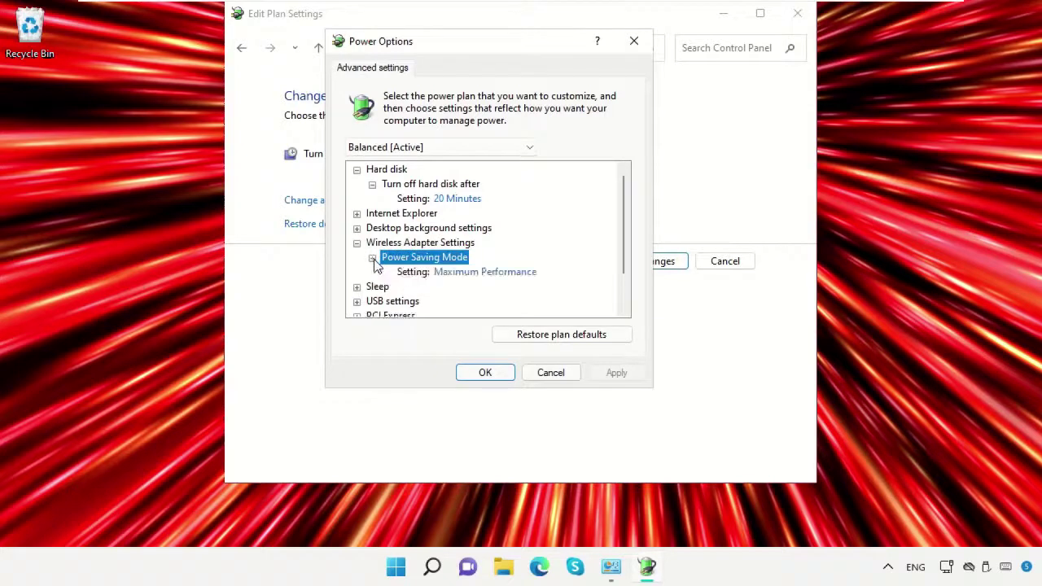
Set the wireless adapter's power saving mode to Maximum Power Saving, apply it, and close the power windows.
click(461, 273)
click(489, 273)
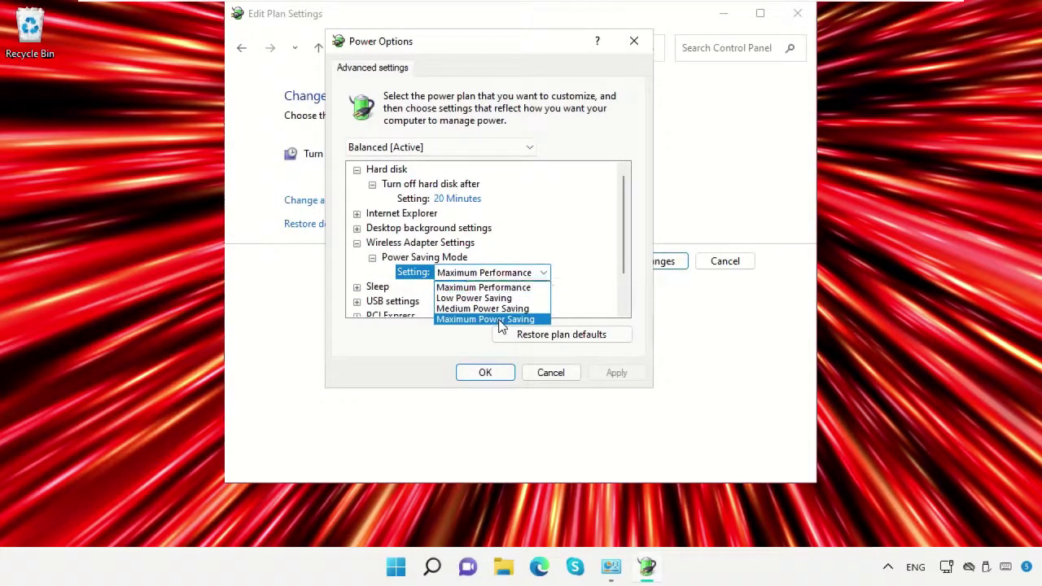
click(493, 319)
click(618, 372)
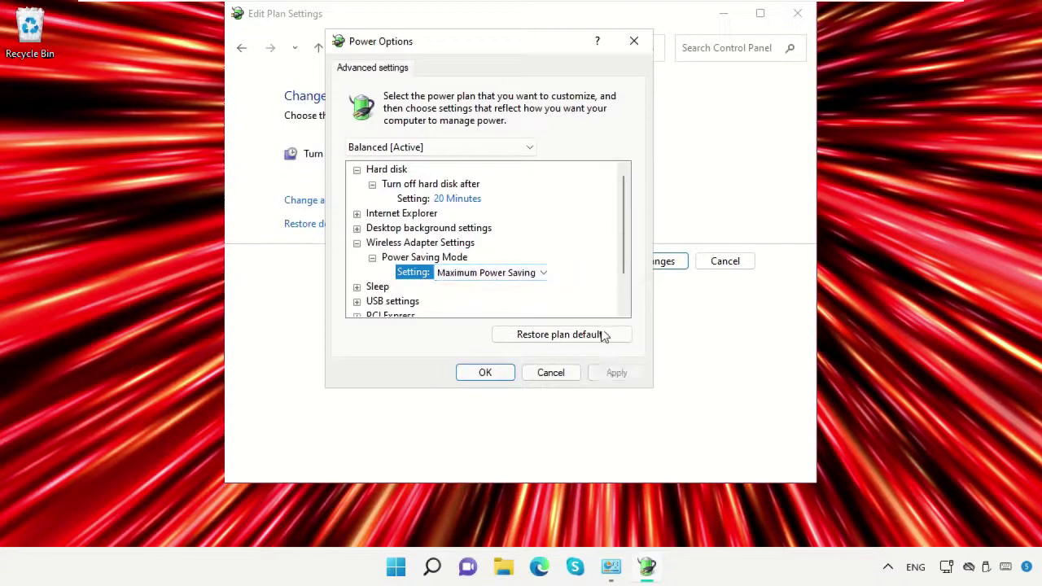
click(487, 372)
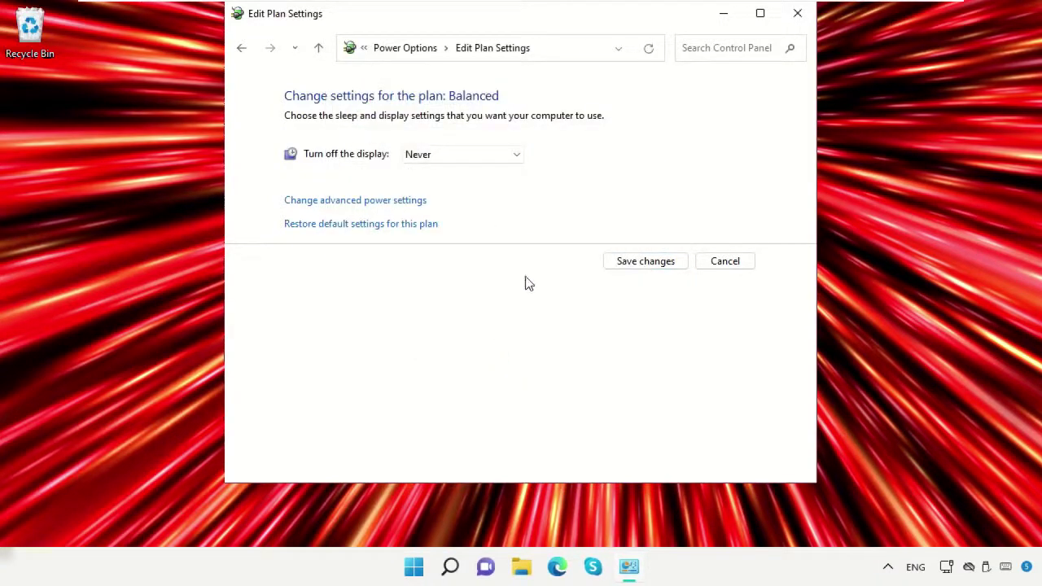
click(794, 16)
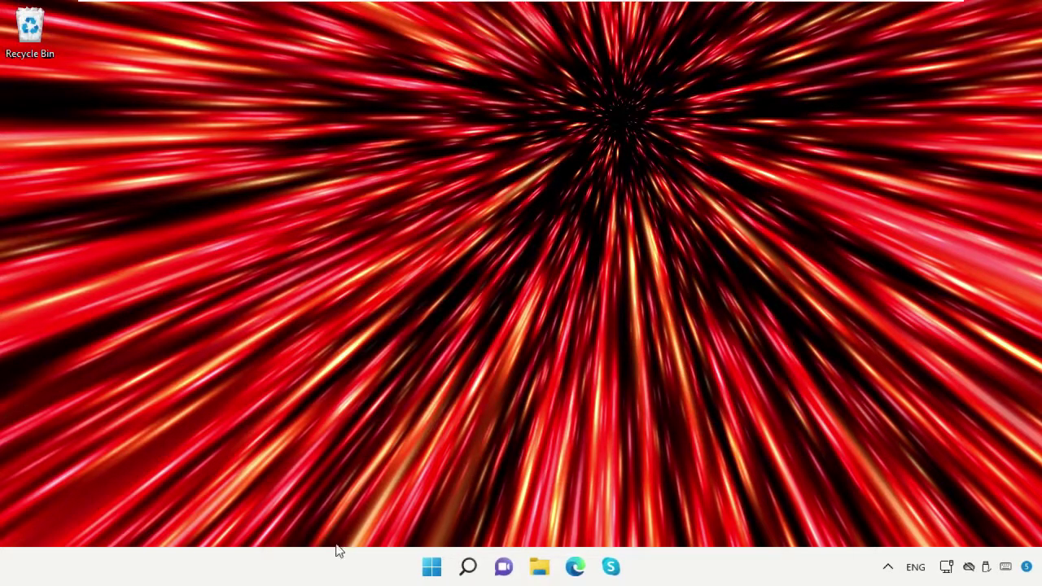
Open Device Manager and expand the Network adapters category.
right_click(430, 567)
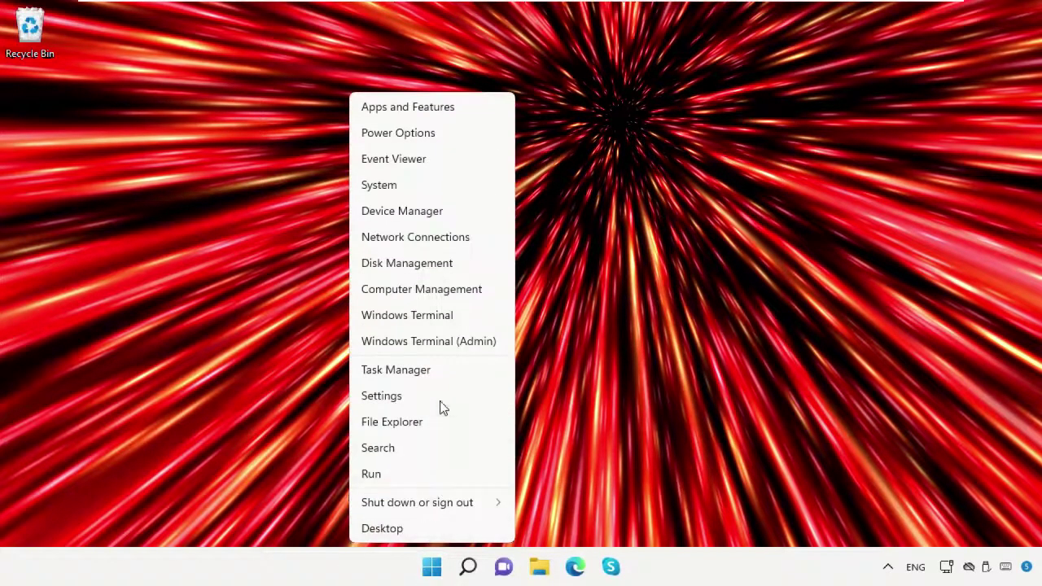
click(447, 211)
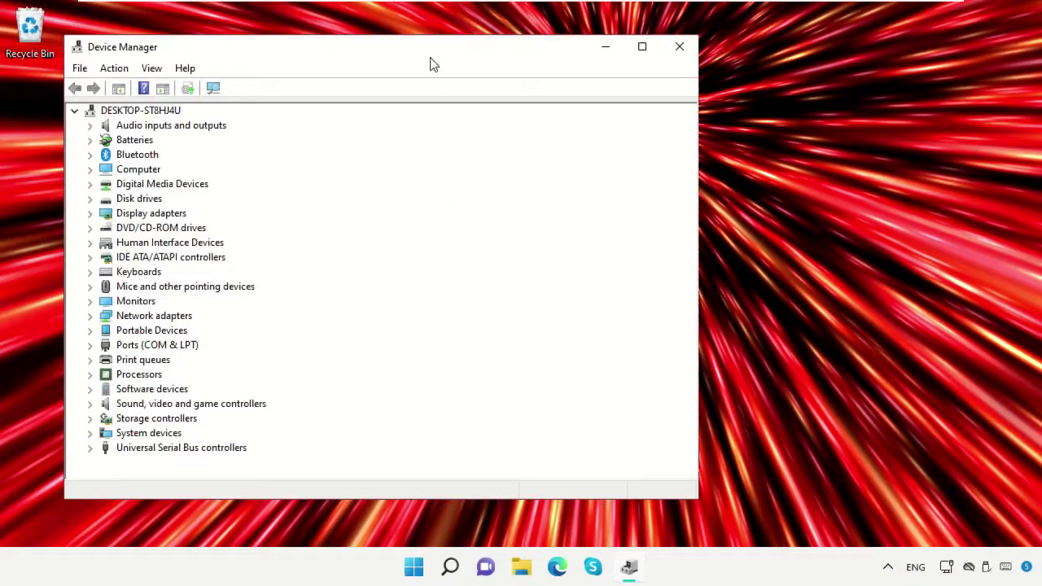
drag(432, 55, 592, 48)
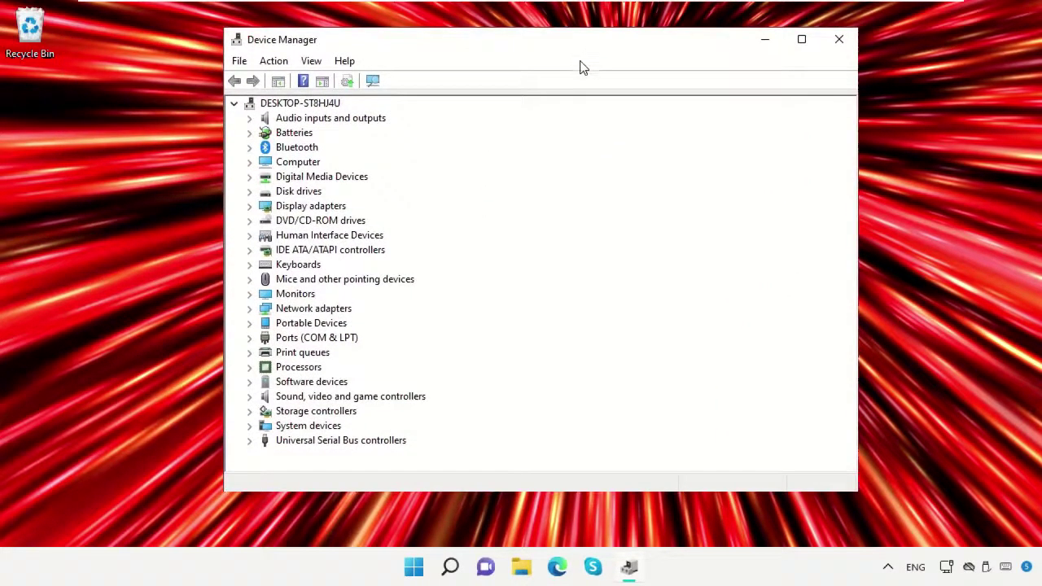
click(281, 310)
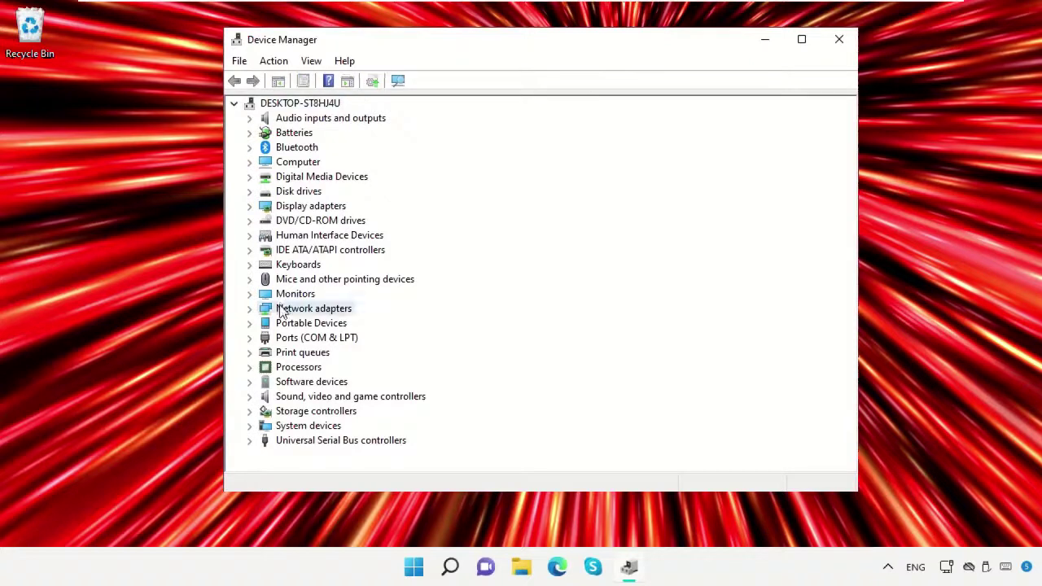
click(251, 309)
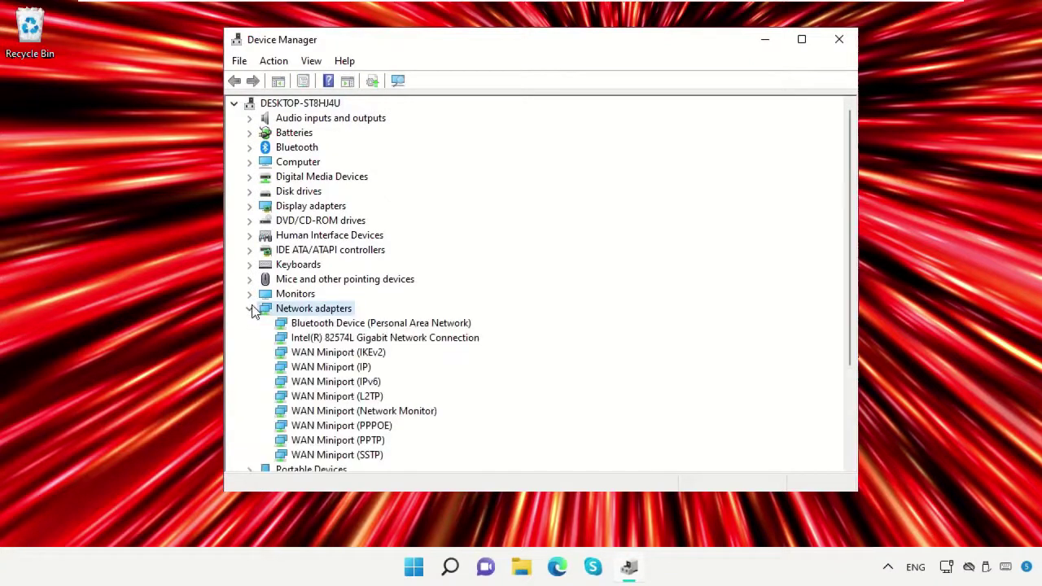
Uninstall the Intel(R) 82574L Gigabit Network Connection adapter and close Device Manager.
click(348, 339)
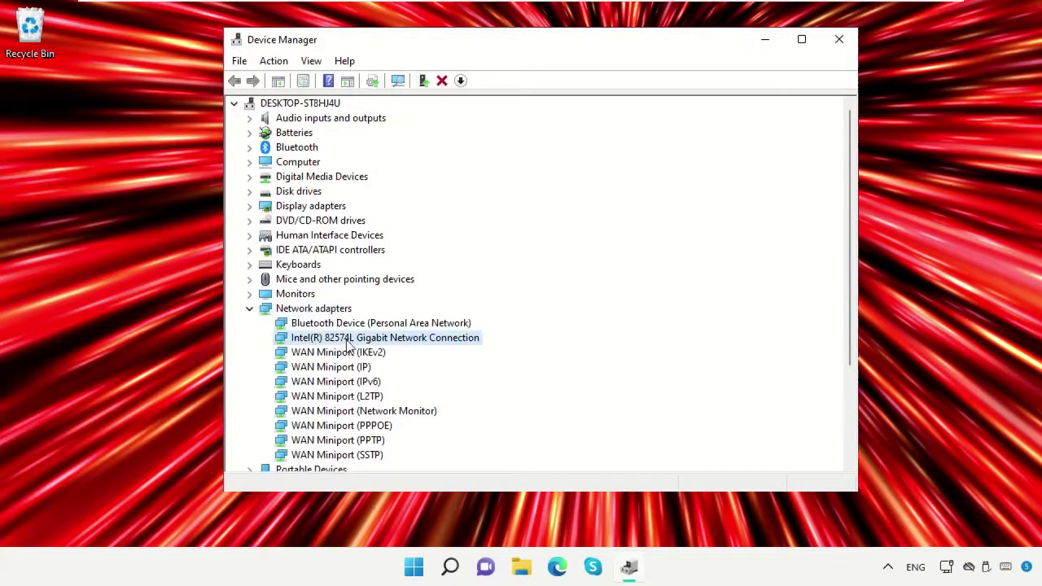
right_click(348, 343)
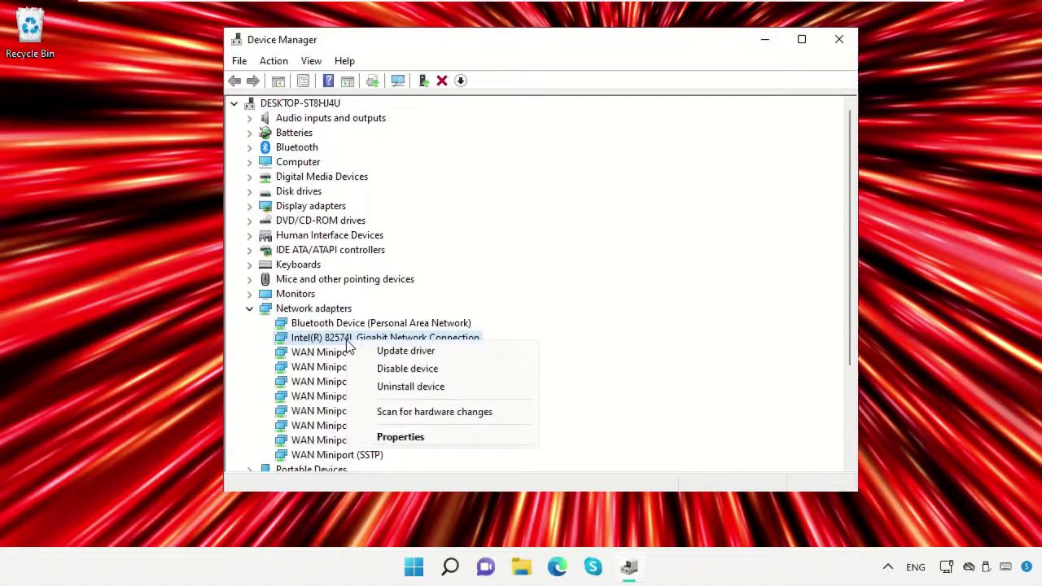
click(404, 387)
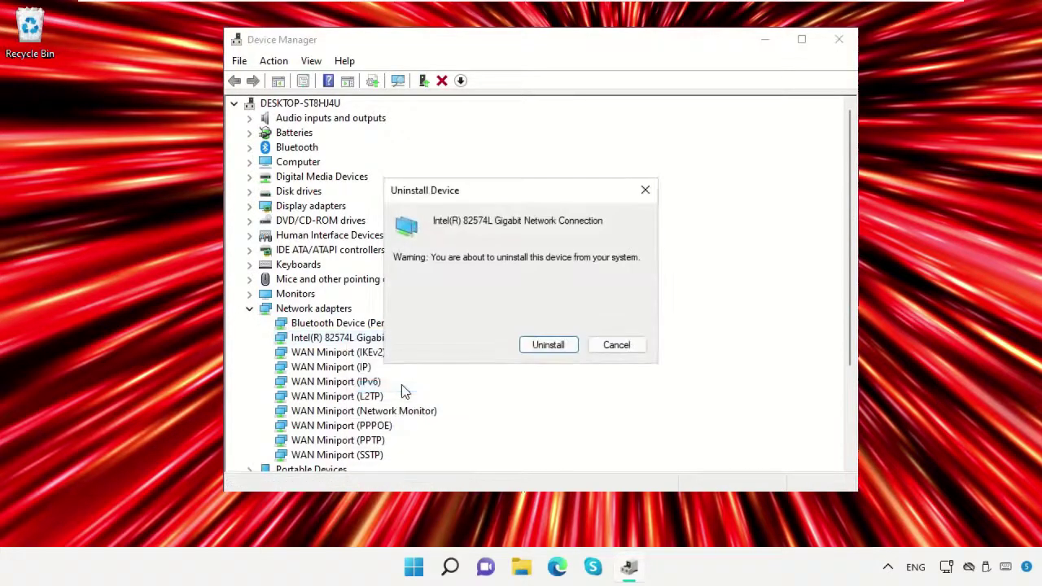
click(548, 343)
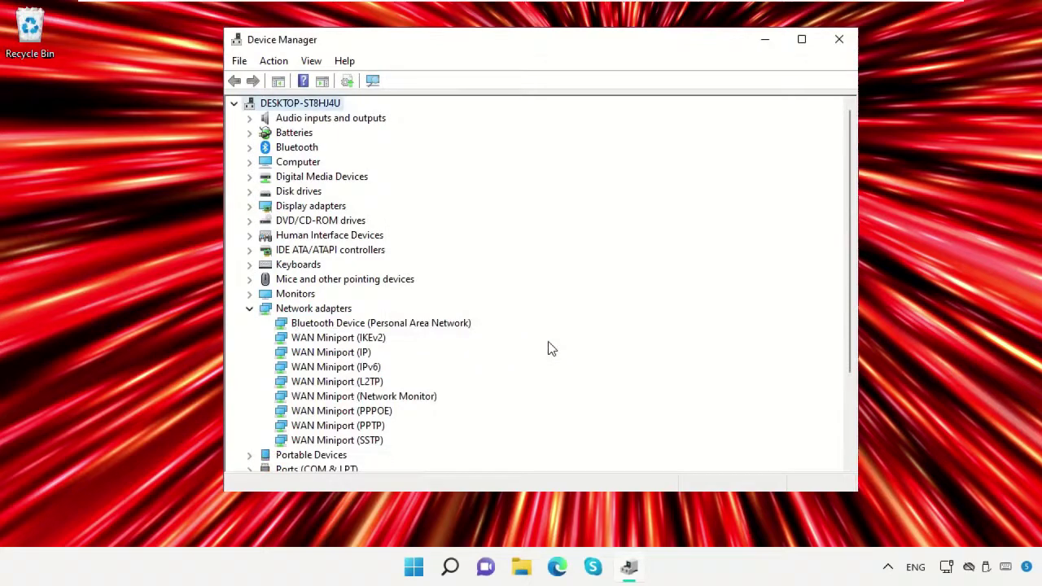
click(840, 39)
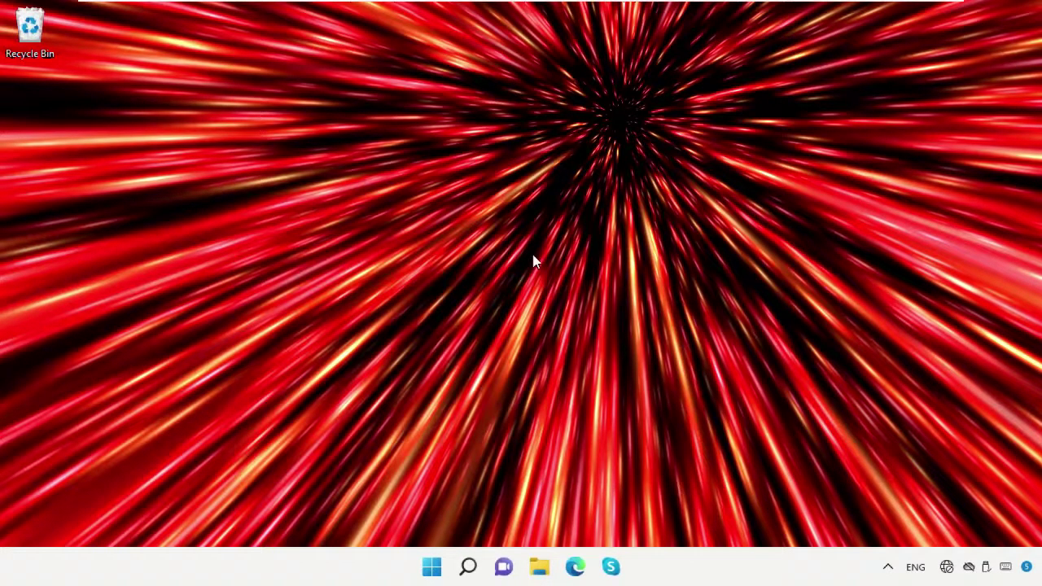
Restart the computer and sign back in by entering the account password.
click(432, 568)
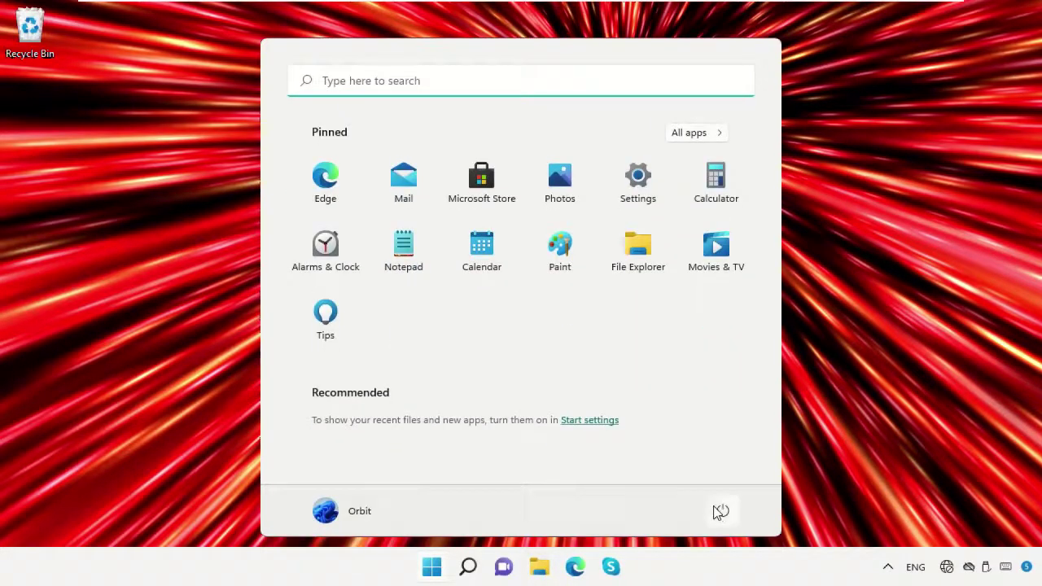
click(719, 510)
click(741, 493)
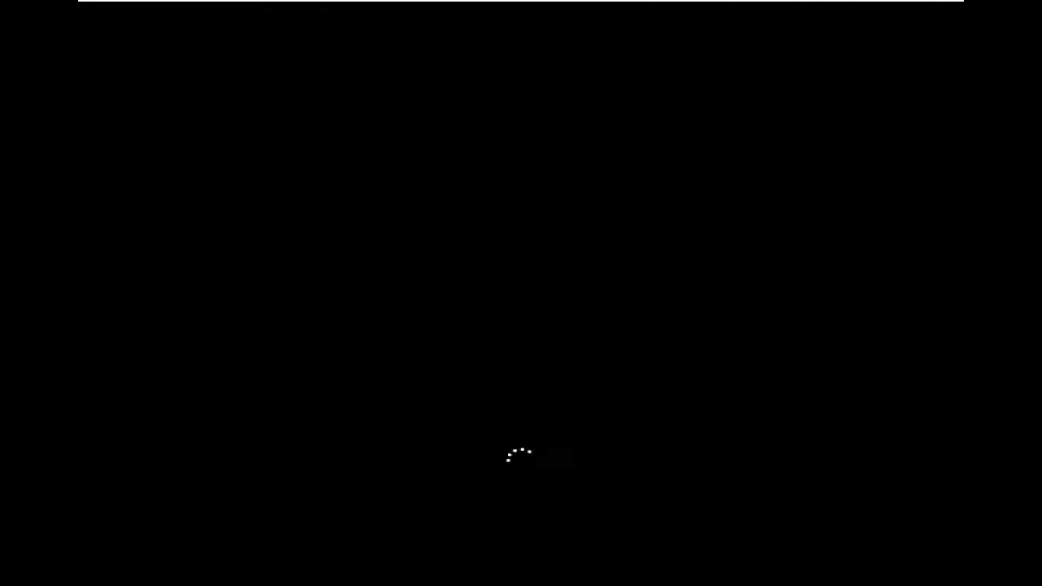
key(space)
text(*****)
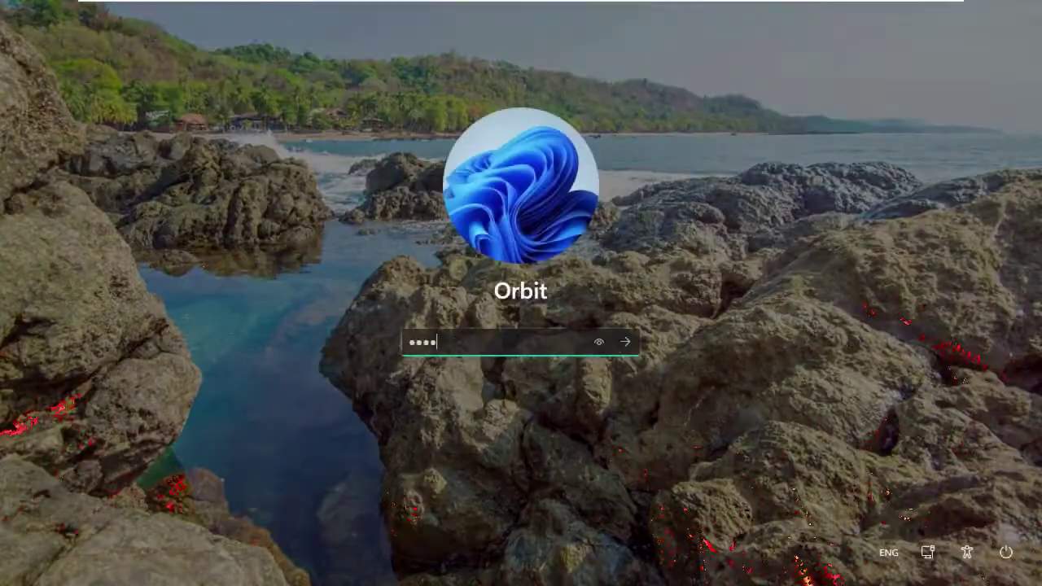
key(Return)
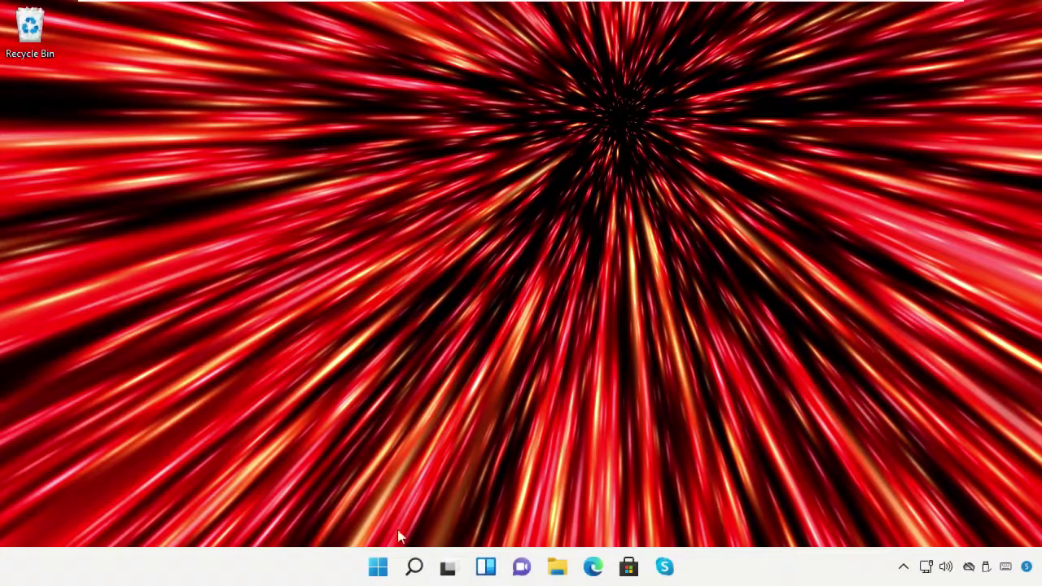
Restart the computer once more from the desktop.
click(377, 566)
click(723, 511)
click(725, 477)
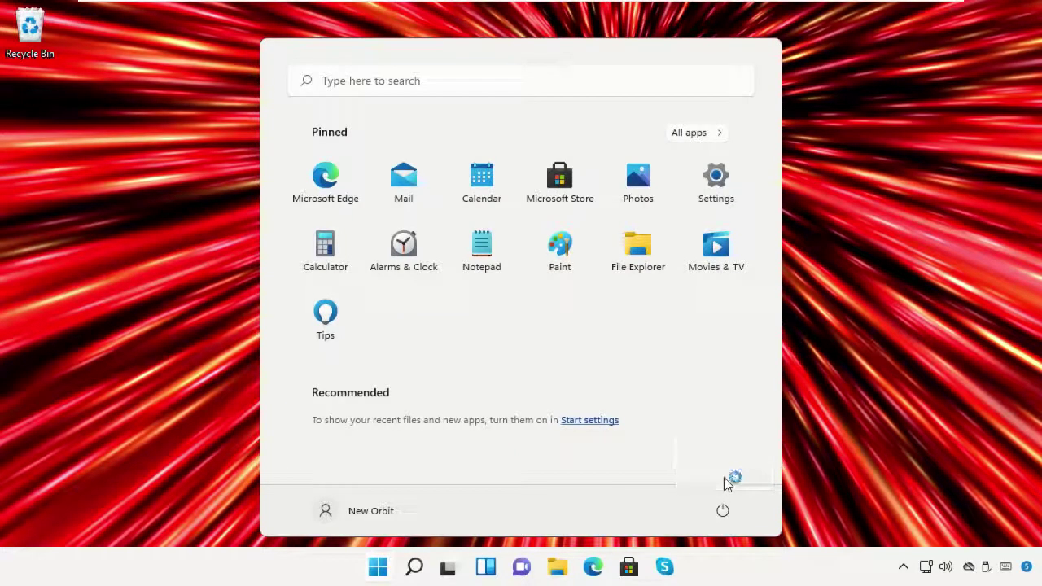